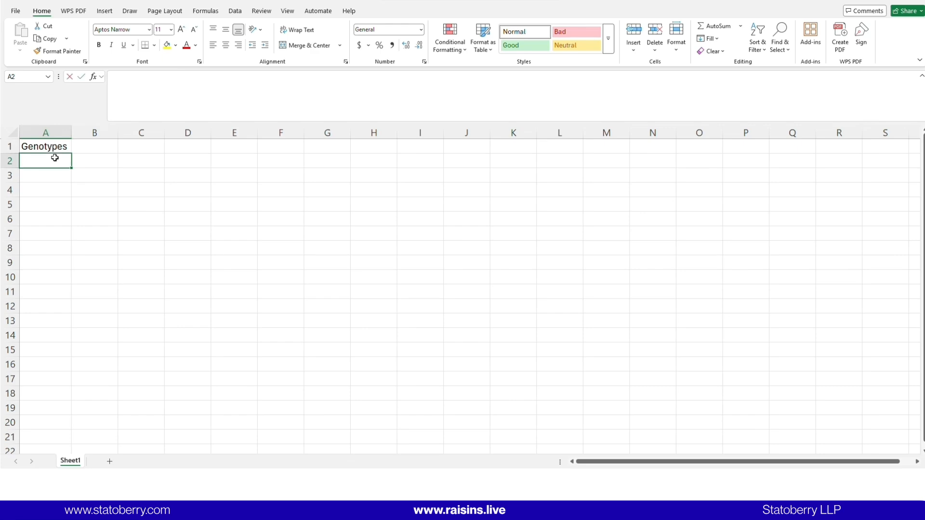
Step: Enter the genotype names G1, G2, G3 and G4 in cells A2 to A5 of the Genotypes column
{"action": "type", "text": "G1"}
{"action": "key", "text": "Return"}
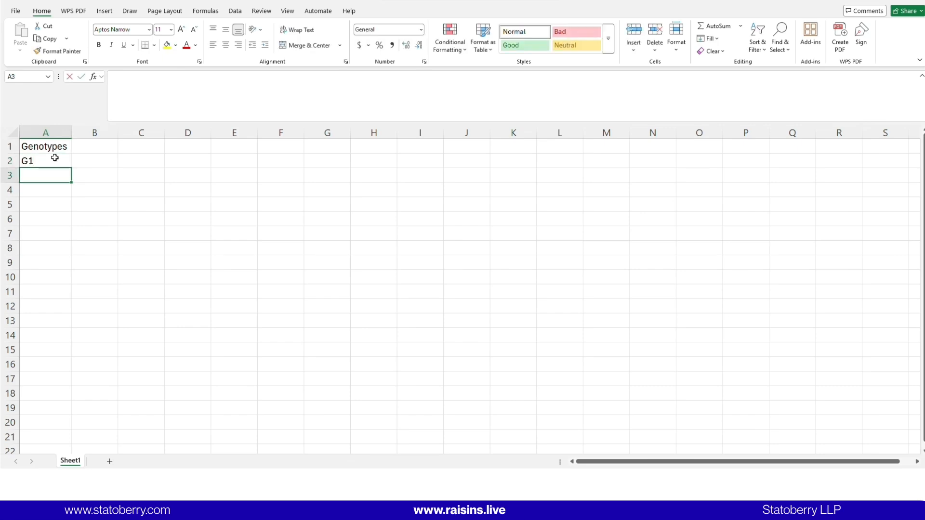
{"action": "type", "text": "G2"}
{"action": "key", "text": "Return"}
{"action": "type", "text": "G3"}
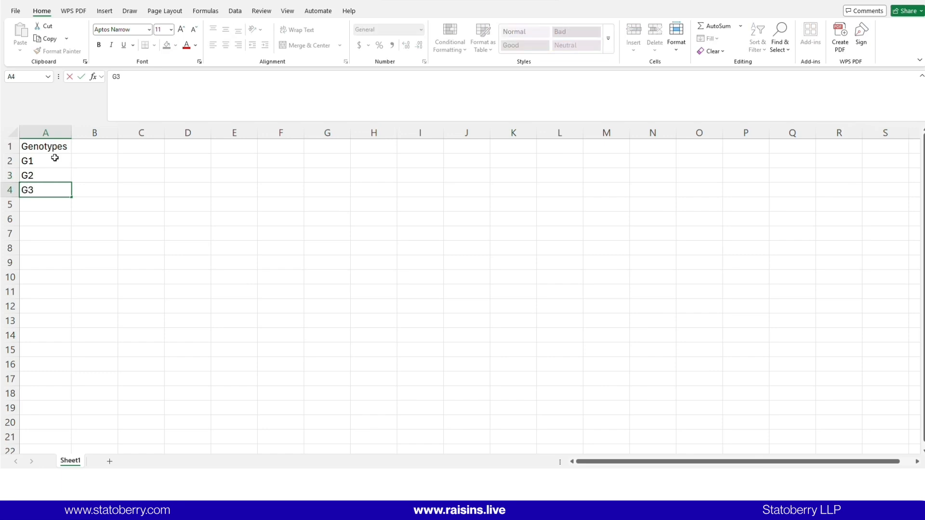
{"action": "key", "text": "Return"}
{"action": "type", "text": "G4"}
{"action": "key", "text": "Return"}
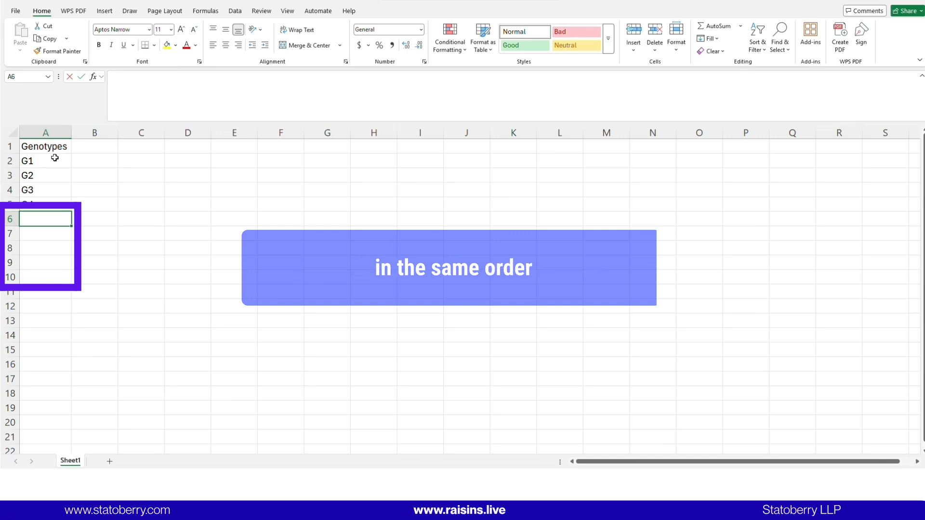
Step: Repeat the genotype names G1 to G4 in cells A6 to A9 for the second replication
{"action": "type", "text": "G1"}
{"action": "key", "text": "Return"}
{"action": "type", "text": "G"}
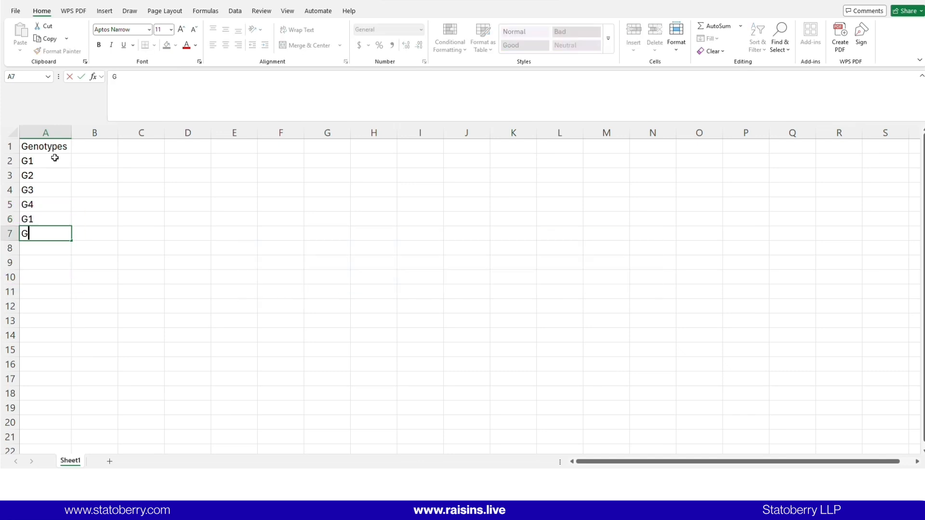
{"action": "type", "text": "2"}
{"action": "key", "text": "Return"}
{"action": "type", "text": "G3"}
{"action": "key", "text": "Return"}
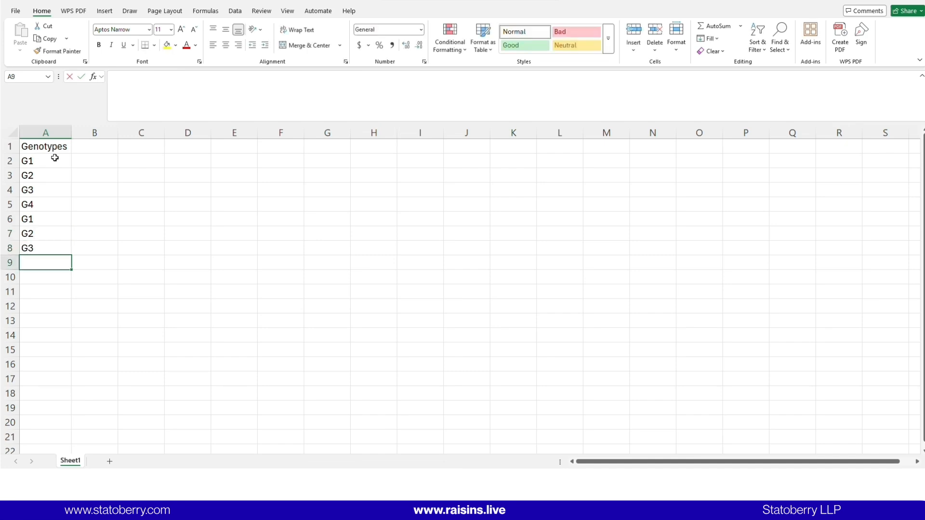
{"action": "type", "text": "G4"}
{"action": "key", "text": "Return"}
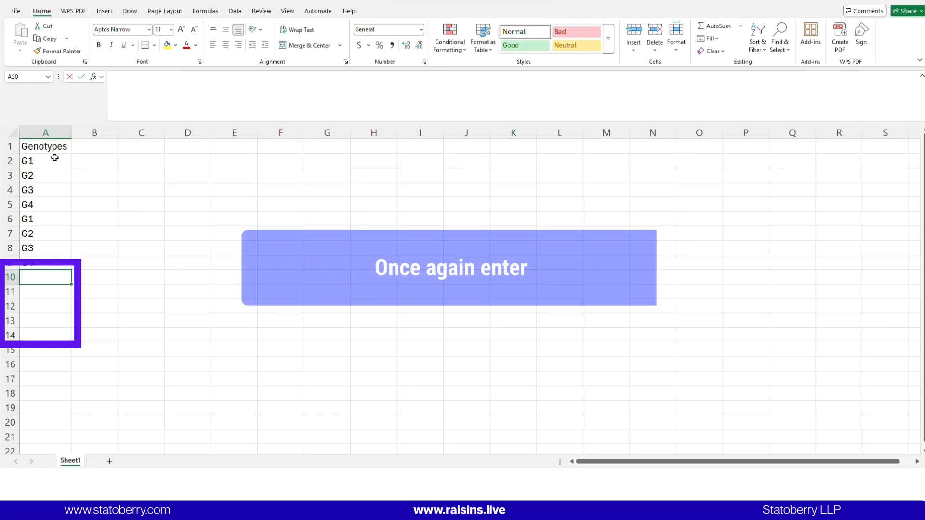
Step: Repeat the genotype names G1 to G4 in cells A10 to A13 for the third replication
{"action": "type", "text": "G1"}
{"action": "key", "text": "Return"}
{"action": "type", "text": "G2"}
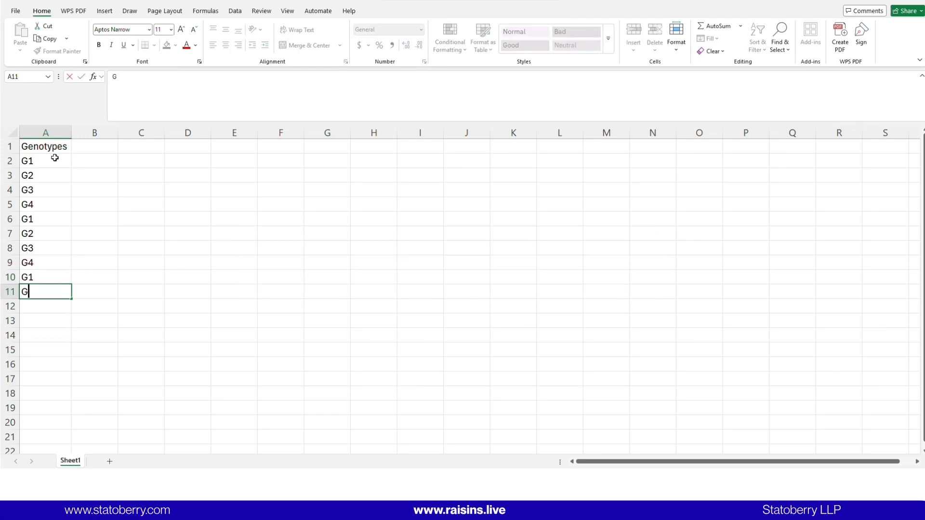
{"action": "key", "text": "Return"}
{"action": "type", "text": "G3"}
{"action": "key", "text": "Return"}
{"action": "type", "text": "G4"}
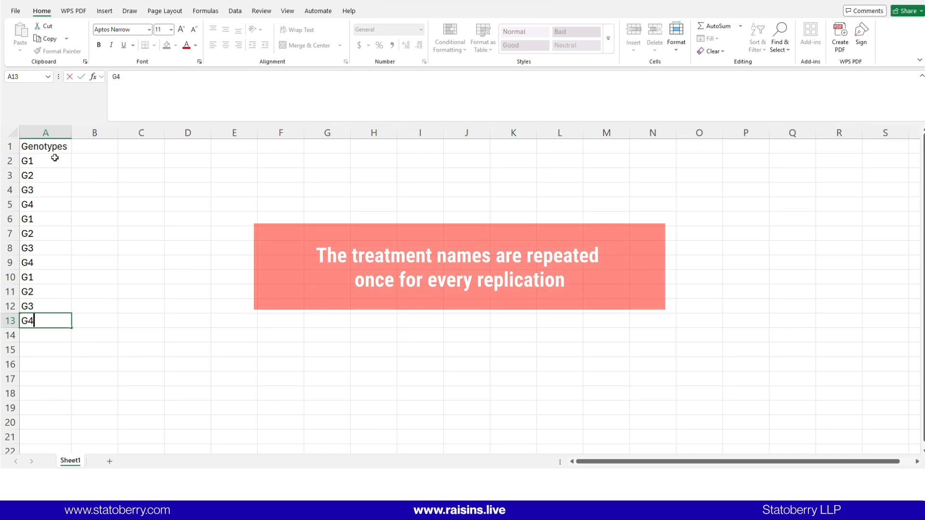
Step: Add the header Replication in cell B1 and fit column B's width to its text
{"action": "left_click", "coordinate": [93, 146]}
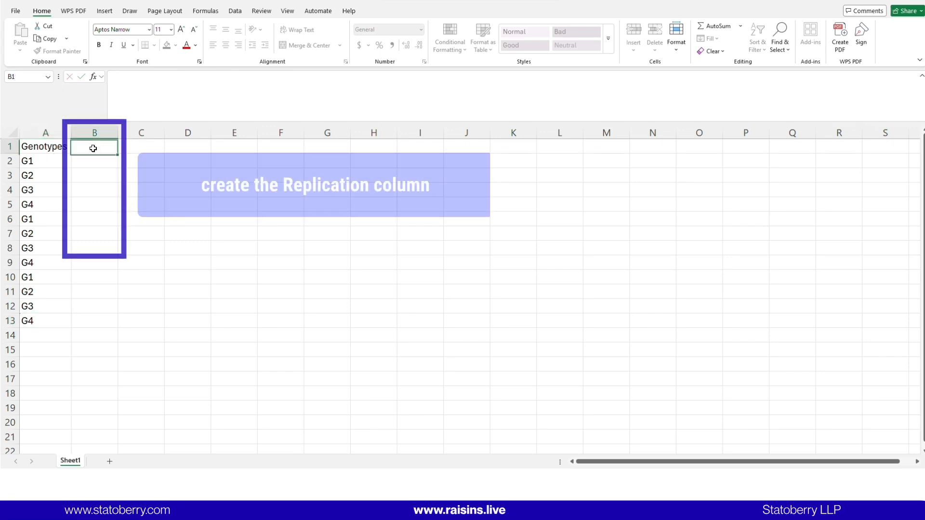
{"action": "type", "text": "Replication"}
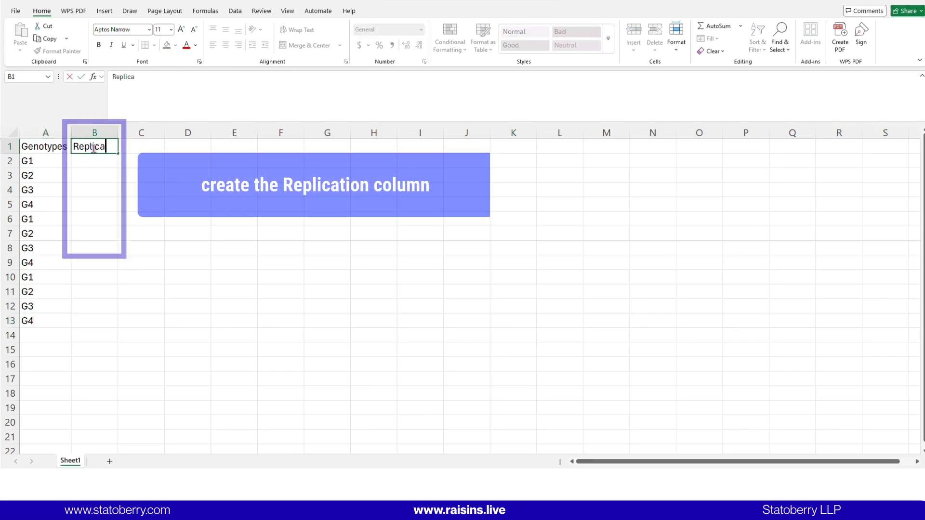
{"action": "key", "text": "Return"}
{"action": "key", "text": "Return"}
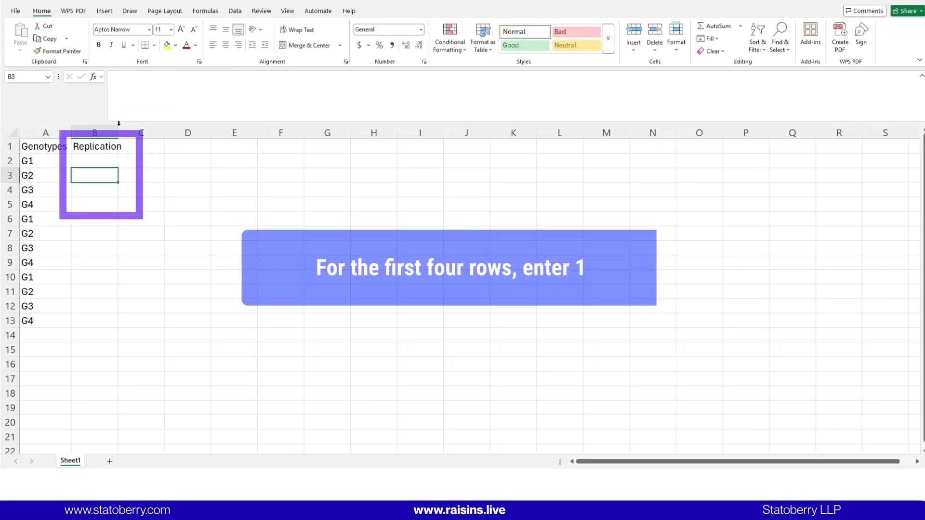
{"action": "double_click", "coordinate": [117, 126]}
Step: Enter replication number 1 in each of cells B2 to B5
{"action": "left_click", "coordinate": [106, 160]}
{"action": "type", "text": "1"}
{"action": "key", "text": "Return"}
{"action": "type", "text": "1"}
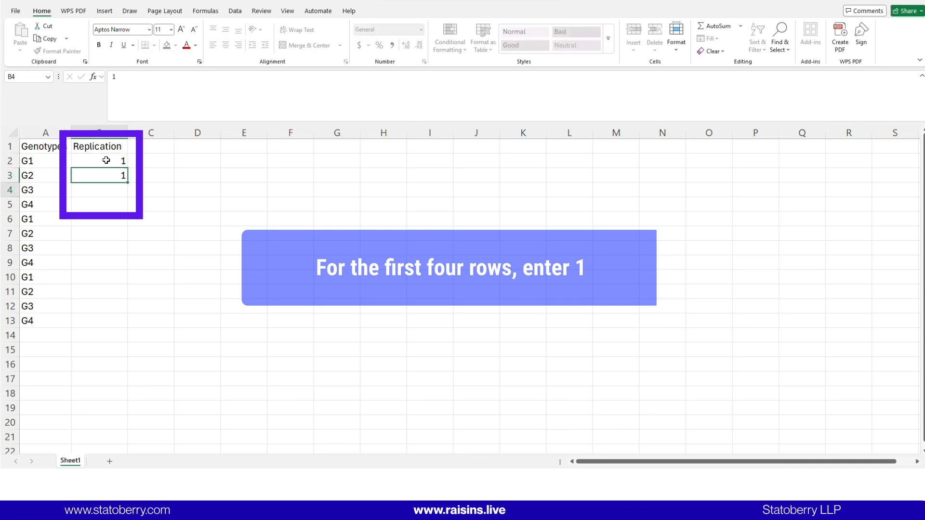
{"action": "key", "text": "Return"}
{"action": "type", "text": "1"}
{"action": "key", "text": "Return"}
{"action": "type", "text": "1"}
{"action": "key", "text": "Return"}
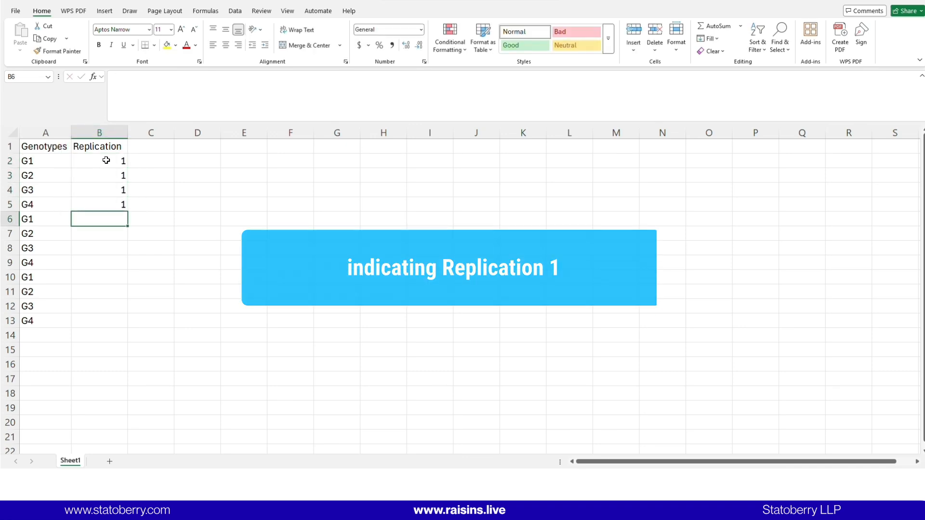
Step: Enter replication number 2 in each of cells B6 to B9
{"action": "type", "text": "2"}
{"action": "key", "text": "Return"}
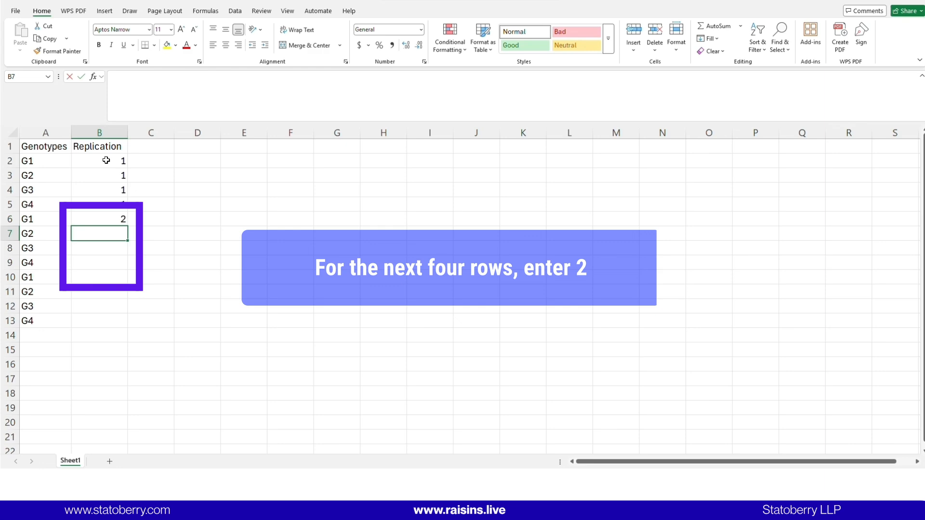
{"action": "type", "text": "2"}
{"action": "key", "text": "Return"}
{"action": "type", "text": "2"}
{"action": "key", "text": "Return"}
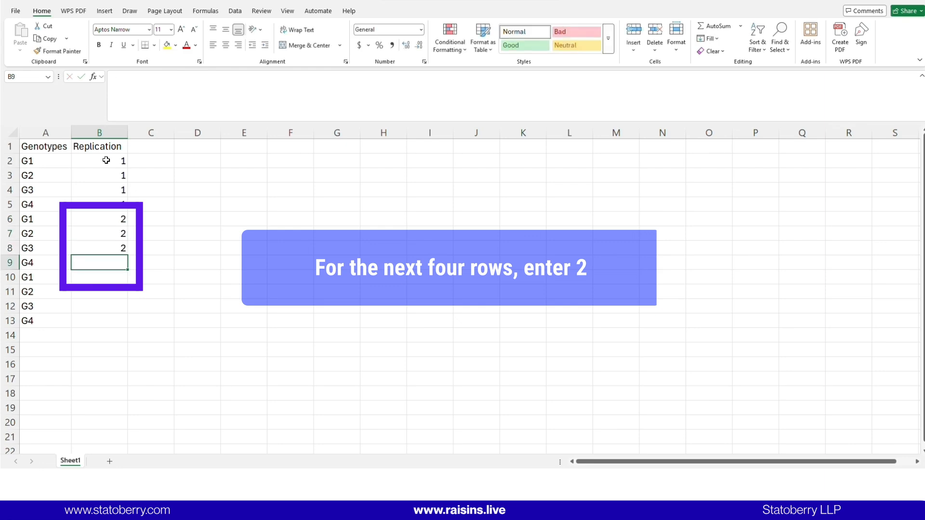
{"action": "type", "text": "2"}
{"action": "key", "text": "Return"}
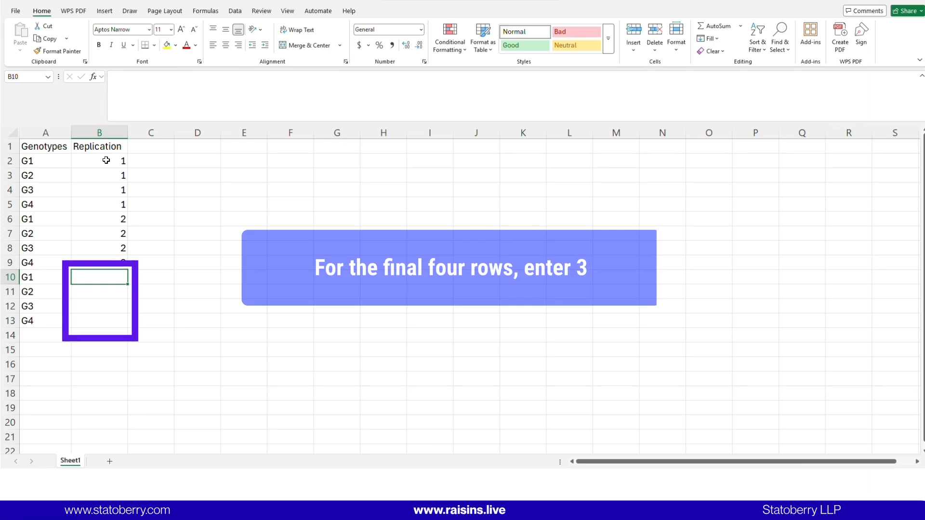
Step: Enter replication number 3 in each of cells B10 to B13
{"action": "type", "text": "3"}
{"action": "key", "text": "Return"}
{"action": "type", "text": "3"}
{"action": "key", "text": "Return"}
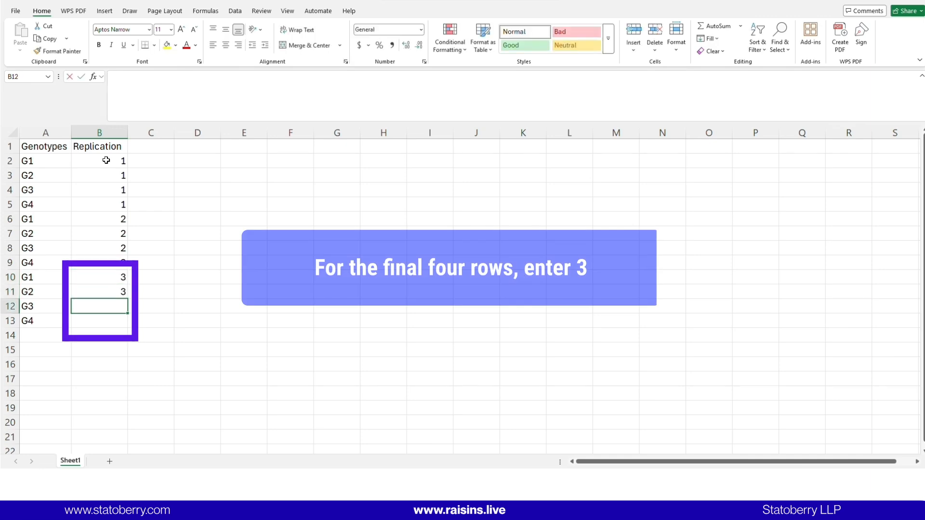
{"action": "type", "text": "3"}
{"action": "key", "text": "Return"}
{"action": "type", "text": "3"}
{"action": "key", "text": "Return"}
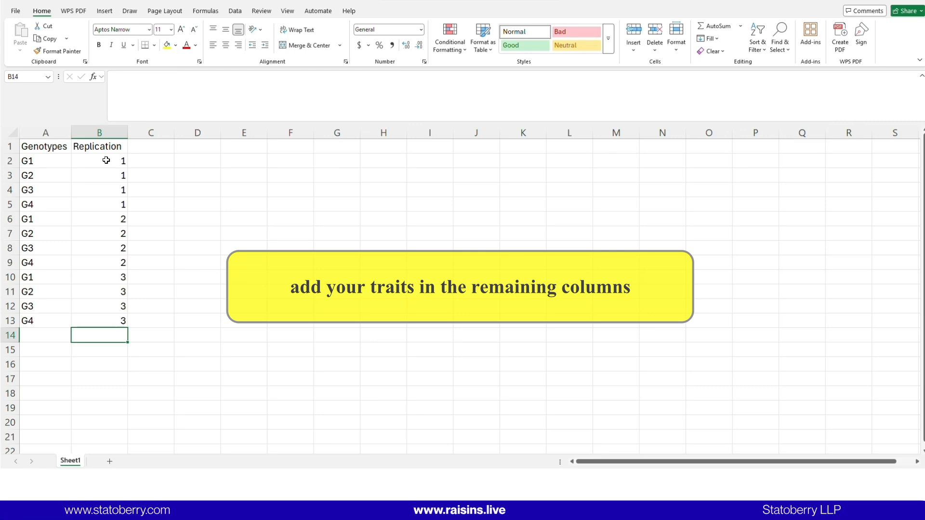
Step: Add the trait headers Char1, Char2 and Char3 in cells C1, D1 and E1
{"action": "left_click", "coordinate": [166, 147]}
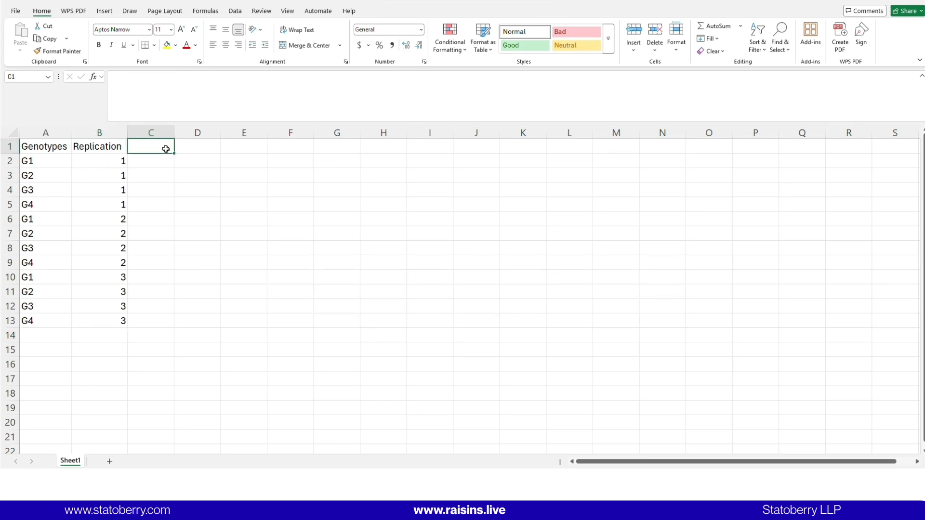
{"action": "type", "text": "Char1"}
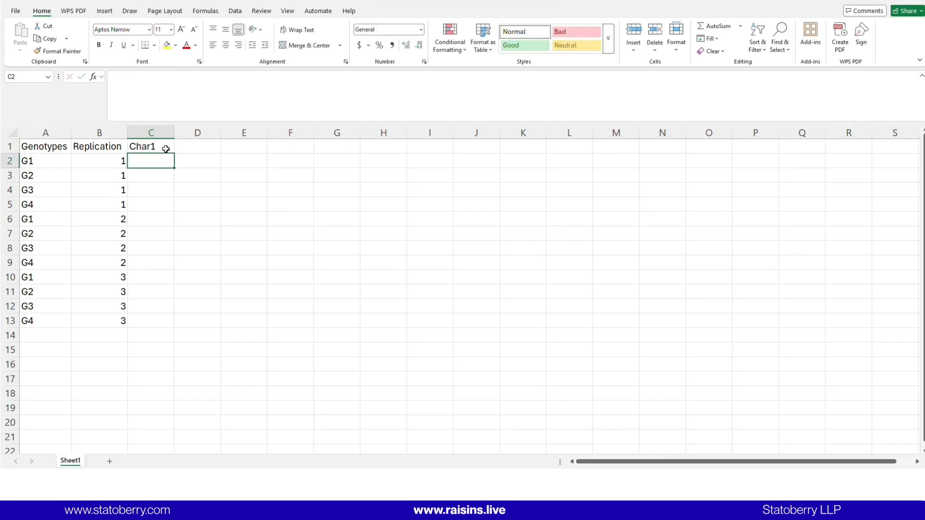
{"action": "left_click", "coordinate": [196, 145]}
{"action": "type", "text": "Char2"}
{"action": "key", "text": "Tab"}
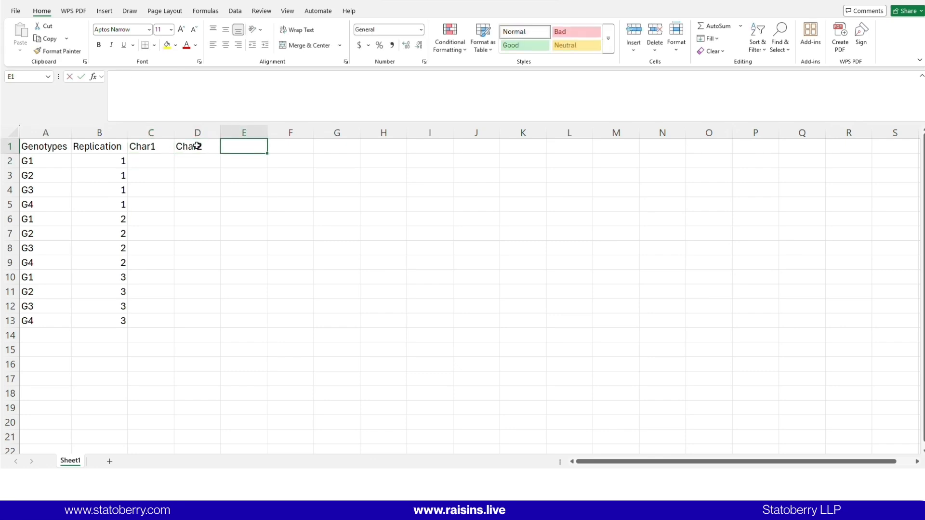
{"action": "type", "text": "Char3"}
Step: Fill the Char1 column from C2 to C13 with 40.6, 50.2, 65, 63, 36, 38, 40.5, 60.6, 90.4, 80, 50.5 and 66
{"action": "left_click", "coordinate": [163, 160]}
{"action": "type", "text": "40.6 50.2"}
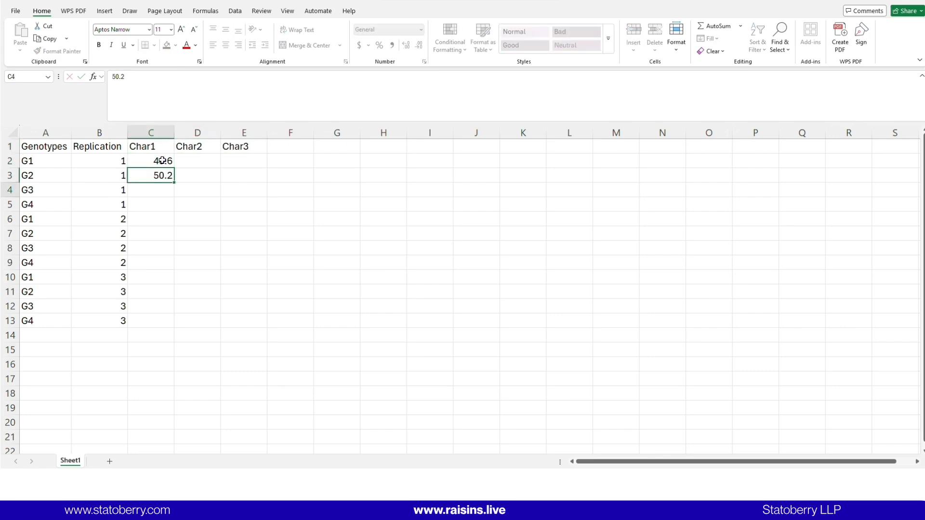
{"action": "type", "text": " 65 63 36 38 40.5"}
{"action": "key", "text": "Return"}
{"action": "type", "text": "60.6"}
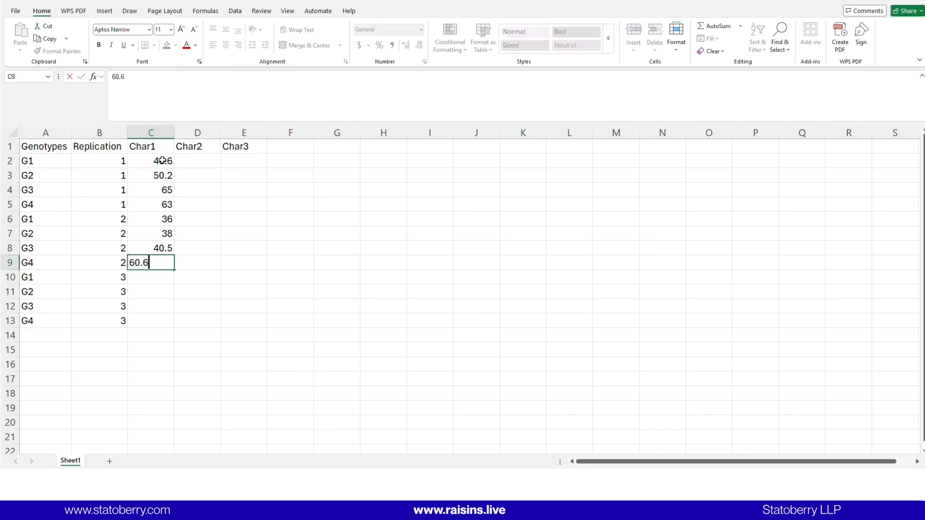
{"action": "key", "text": "Return"}
{"action": "type", "text": "90.4"}
{"action": "key", "text": "Return"}
{"action": "type", "text": "80"}
{"action": "key", "text": "Return"}
{"action": "type", "text": "50.5"}
{"action": "key", "text": "Return"}
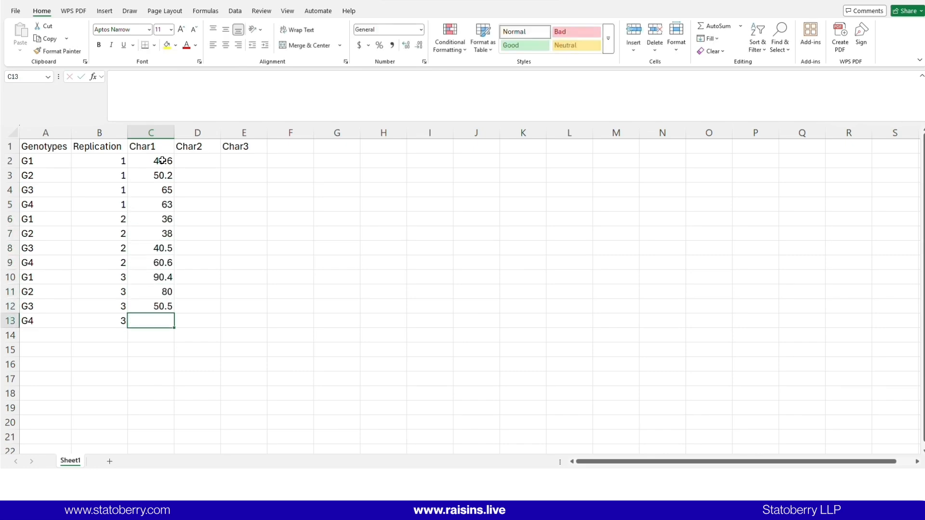
{"action": "type", "text": "66"}
Step: Fill the Char2 column from D2 to D13 with 45.6, 30.5, 20.4, 30.2, 12, 35, 36, 48, 69, 56, 30 and 30.5
{"action": "left_click", "coordinate": [194, 160]}
{"action": "type", "text": "45.6"}
{"action": "key", "text": "Return"}
{"action": "type", "text": "30.5"}
{"action": "key", "text": "Return"}
{"action": "type", "text": "20.4"}
{"action": "key", "text": "Return"}
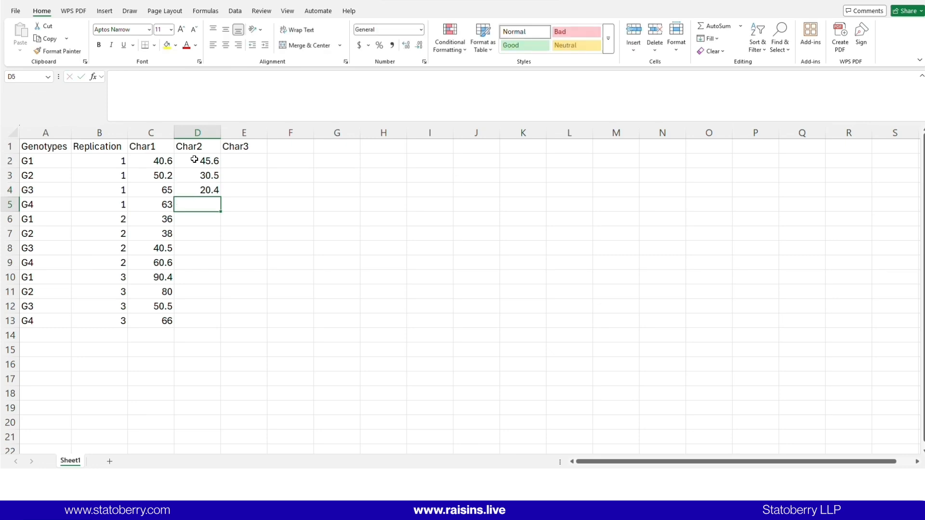
{"action": "type", "text": "30.2"}
{"action": "key", "text": "Return"}
{"action": "type", "text": "12"}
{"action": "key", "text": "Return"}
{"action": "type", "text": "35 36 48 69"}
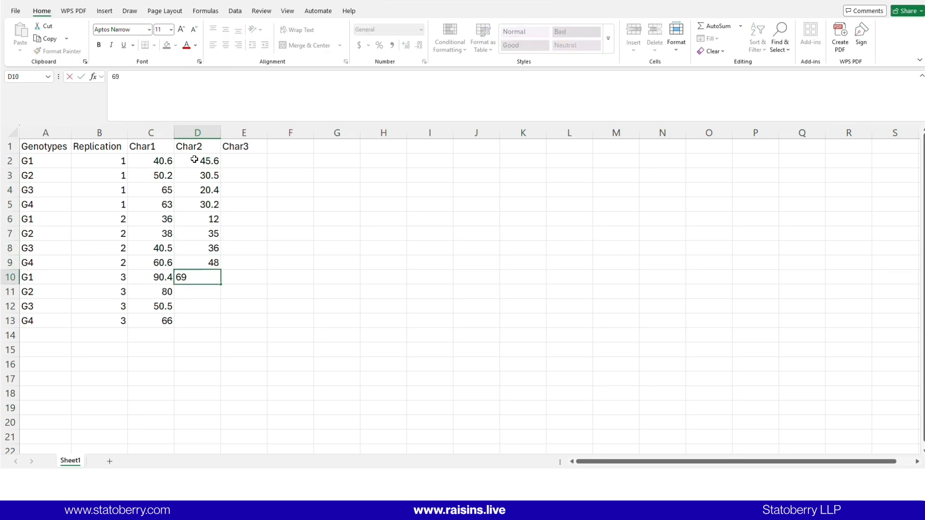
{"action": "type", "text": " 56 30 30.5"}
Step: Fill the Char3 column from E2 to E13 with 56.3, 36.2, 36, 38, 90, 45, 65, 56, 52, 53, 42 and 80
{"action": "left_click", "coordinate": [248, 161]}
{"action": "type", "text": "3"}
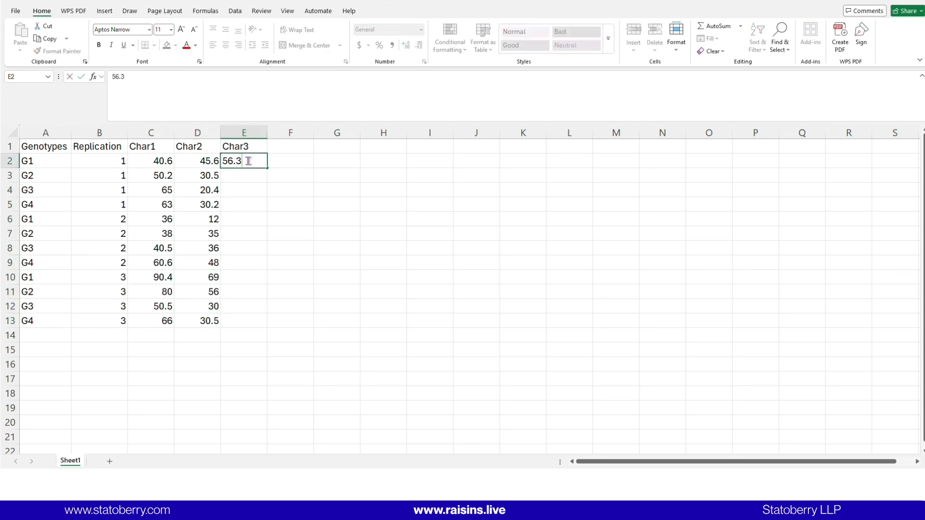
{"action": "type", "text": "6.3 36.2 36 38 90 45 65 56"}
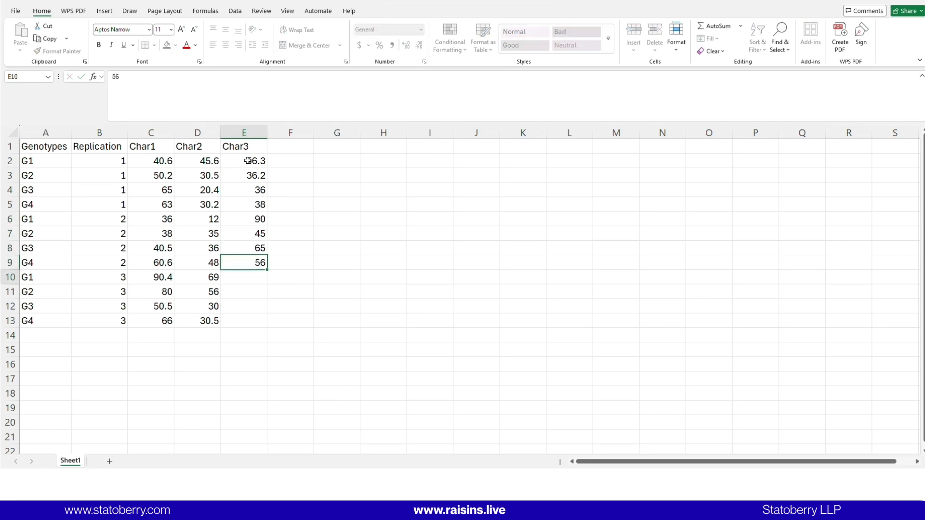
{"action": "type", "text": " 52 53 42 80"}
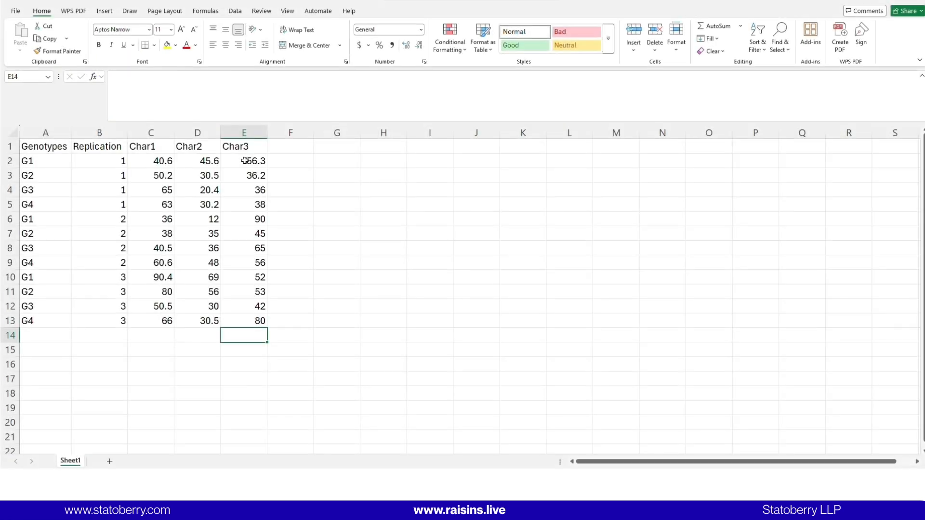
Step: Save the workbook in the Downloads folder under the file name Tocher_clustering_dataset
{"action": "left_click", "coordinate": [16, 10]}
{"action": "left_click", "coordinate": [49, 157]}
{"action": "left_click", "coordinate": [153, 171]}
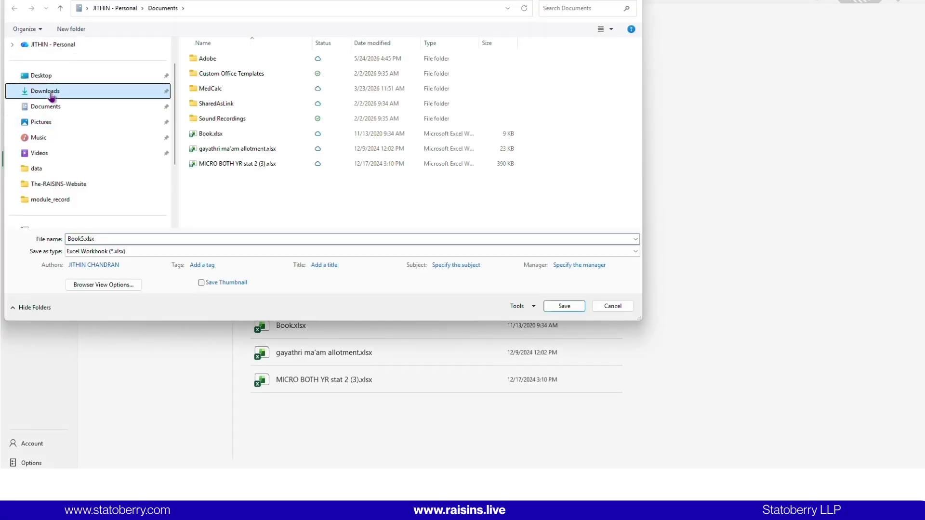
{"action": "left_click", "coordinate": [45, 92]}
{"action": "type", "text": "Tocher_clustering_dataset"}
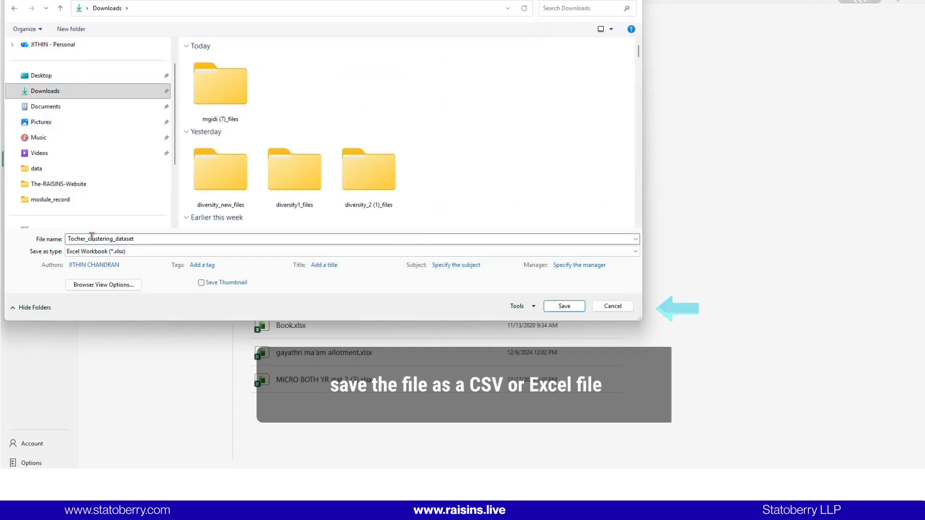
{"action": "left_click", "coordinate": [97, 251]}
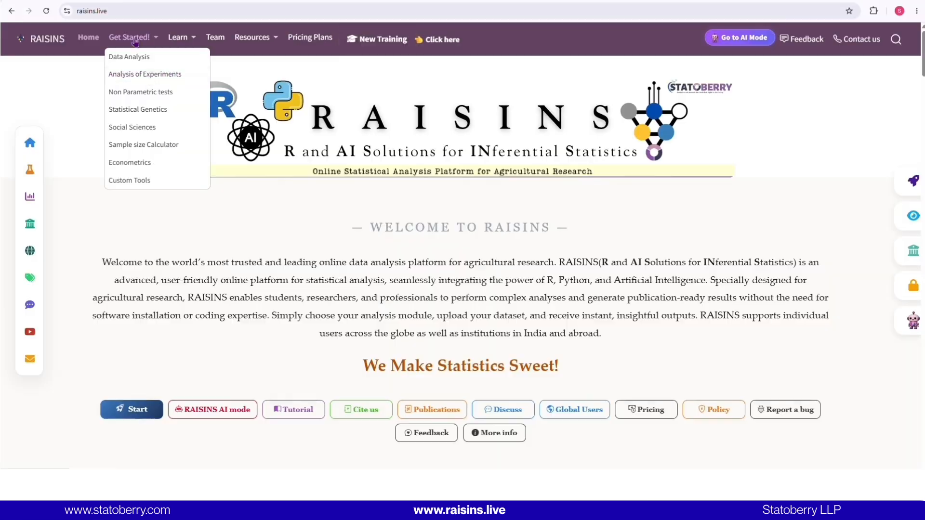
Step: On the RAISINS website, open Tocher Clustering (Mahalanobis D²) under Statistical Genetics and upload dataset12026-06-29.csv from Downloads
{"action": "left_click", "coordinate": [145, 110]}
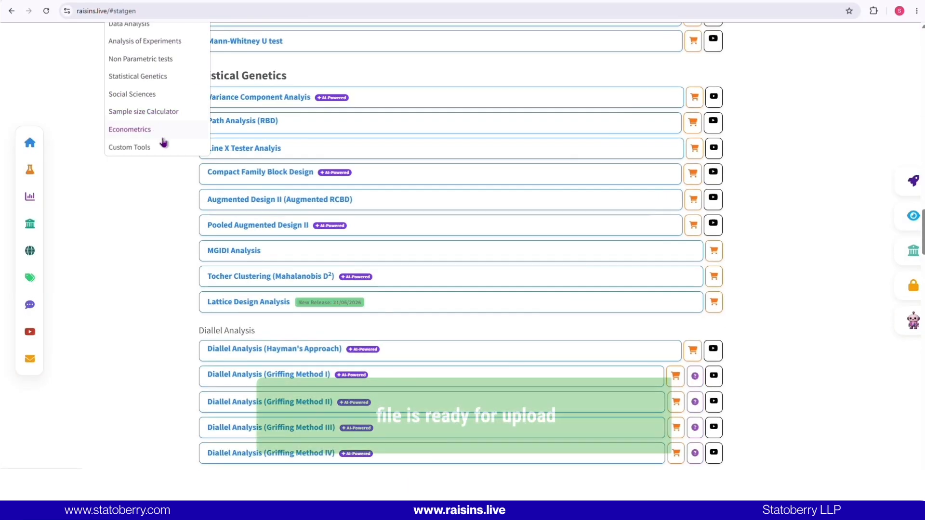
{"action": "left_click", "coordinate": [255, 281]}
{"action": "left_click", "coordinate": [66, 165]}
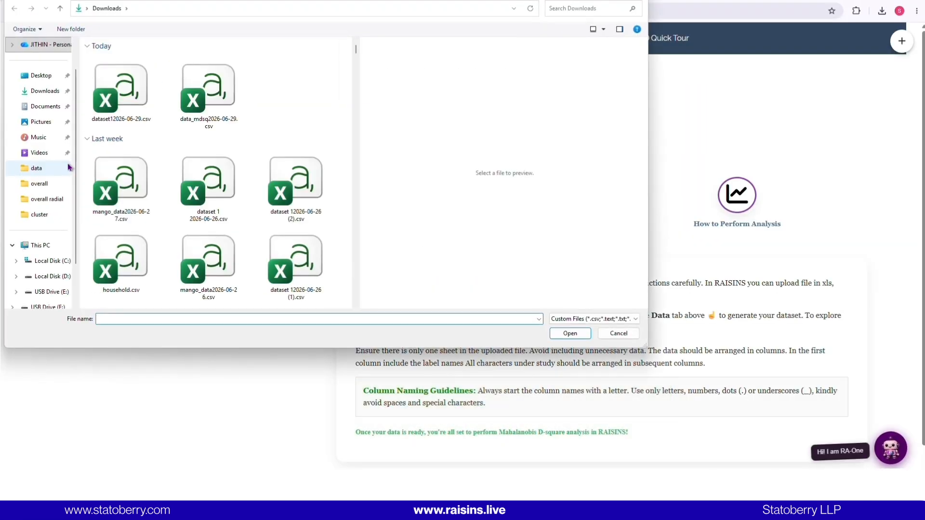
{"action": "double_click", "coordinate": [96, 71]}
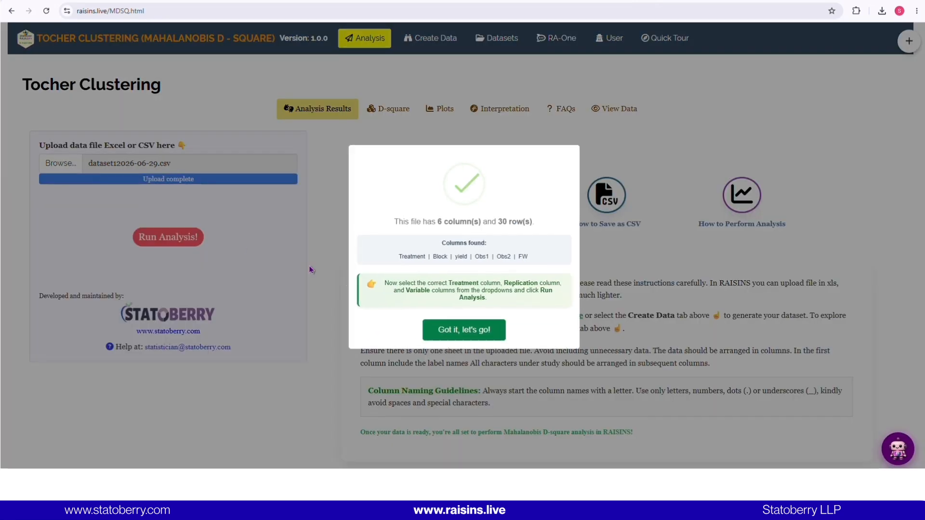
Step: Dismiss the upload notice, set Treatment as grouping variable and Block as replication, and select all variables (yield, Obs1, Obs2, FW)
{"action": "left_click", "coordinate": [452, 336]}
{"action": "left_click", "coordinate": [58, 252]}
{"action": "left_click", "coordinate": [96, 295]}
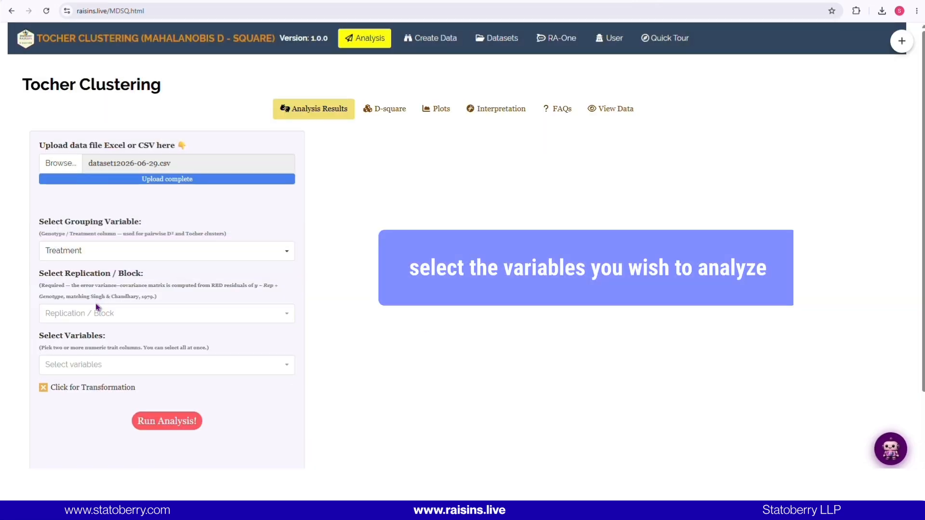
{"action": "left_click", "coordinate": [98, 272]}
{"action": "left_click", "coordinate": [87, 315]}
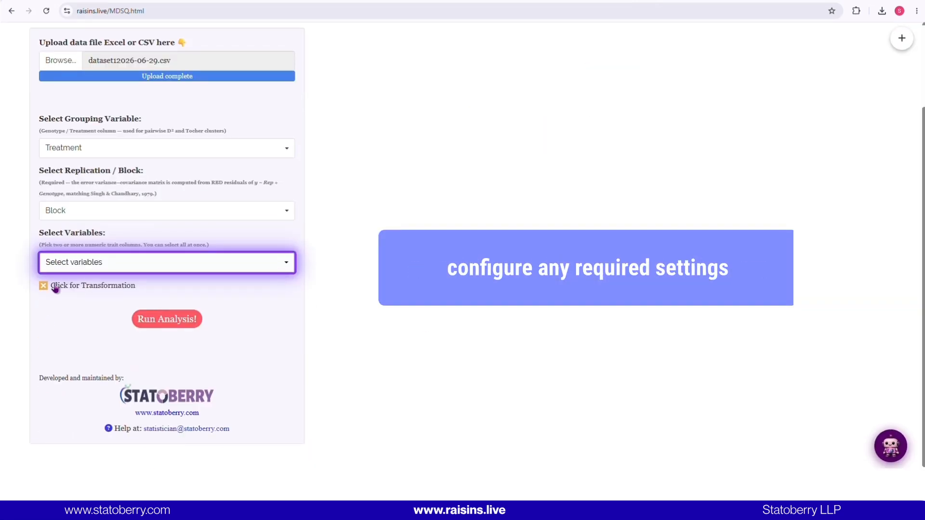
{"action": "left_click", "coordinate": [76, 266]}
{"action": "left_click", "coordinate": [83, 307]}
{"action": "left_click", "coordinate": [363, 318]}
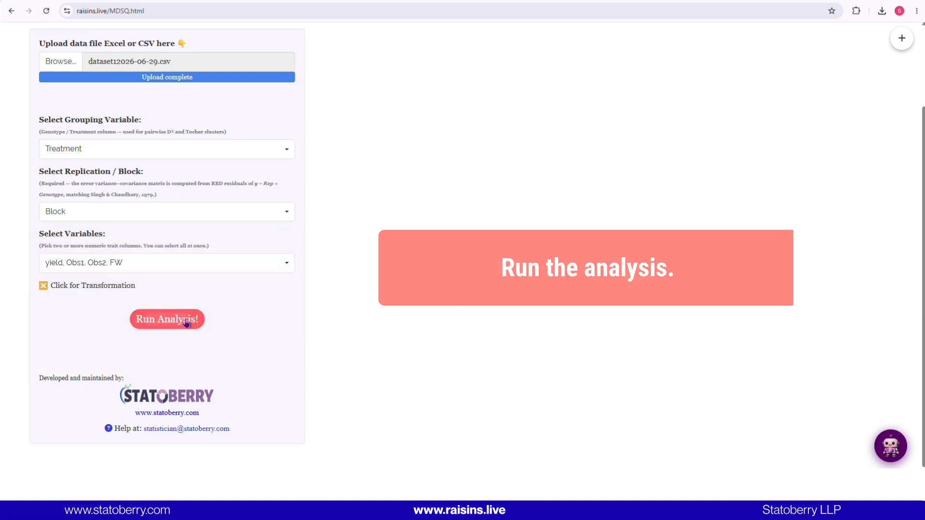
Step: Run the analysis and look through the adequacy, correlation and covariance result tables
{"action": "left_click", "coordinate": [167, 319]}
{"action": "scroll", "coordinate": [428, 326], "scroll_direction": "down", "scroll_amount": 10}
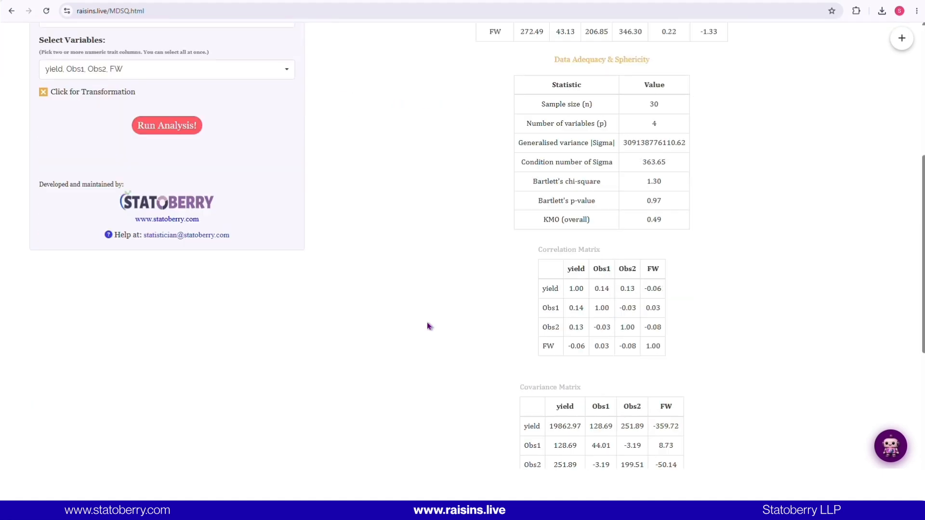
{"action": "scroll", "coordinate": [429, 326], "scroll_direction": "up", "scroll_amount": 7}
{"action": "scroll", "coordinate": [428, 326], "scroll_direction": "up", "scroll_amount": 5}
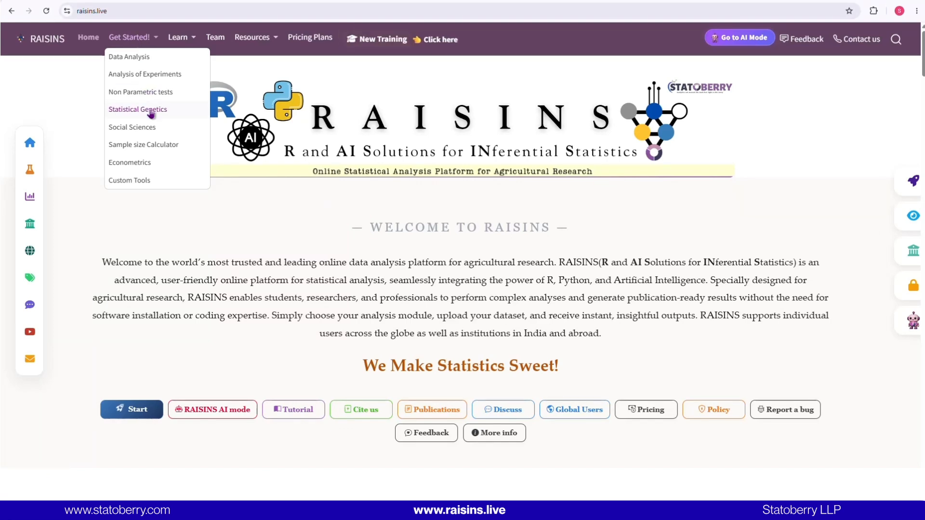
Step: Open Tocher Clustering (Mahalanobis D²) under Statistical Genetics and request an institutional login OTP for the institutional e-mail address
{"action": "left_click", "coordinate": [150, 109]}
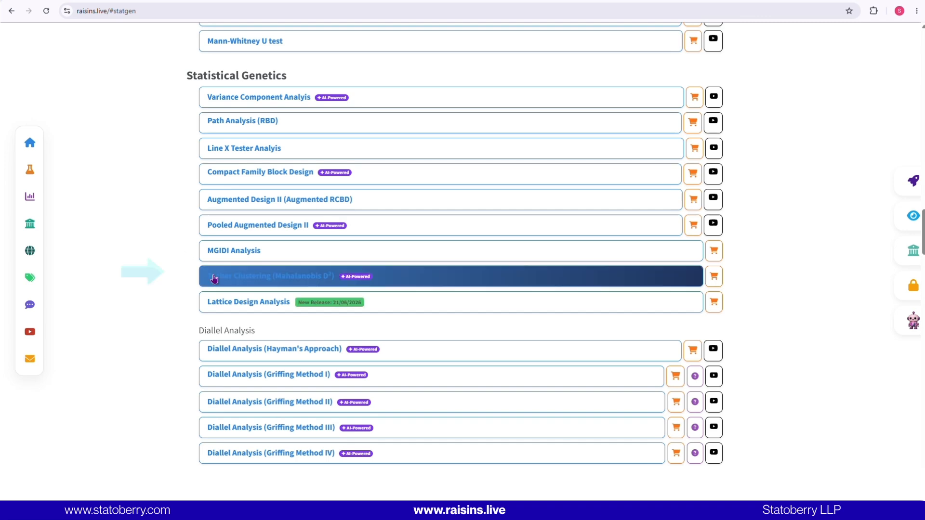
{"action": "left_click", "coordinate": [256, 283]}
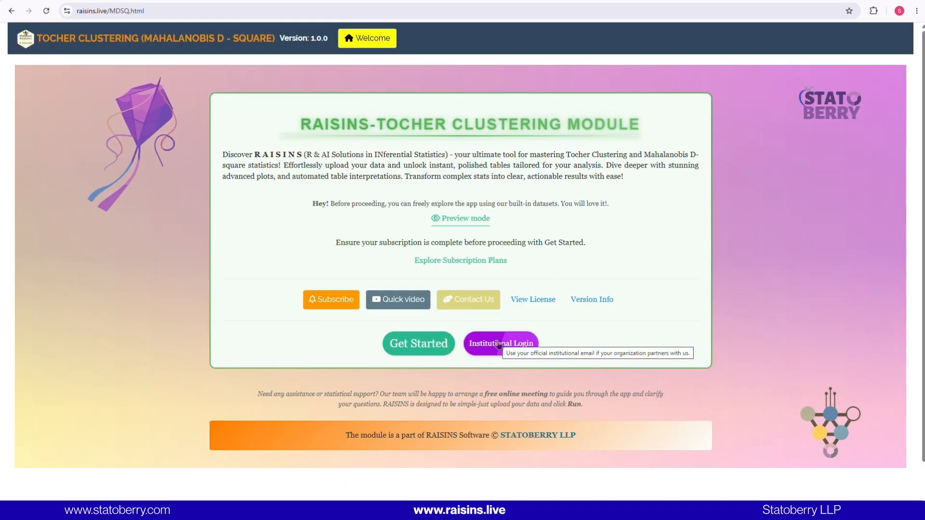
{"action": "left_click", "coordinate": [499, 345]}
{"action": "left_click", "coordinate": [445, 178]}
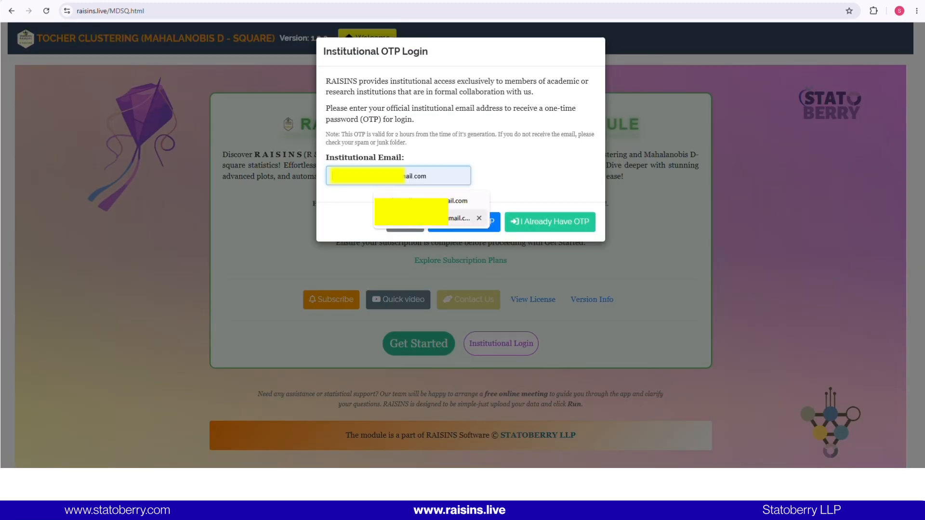
{"action": "left_click", "coordinate": [476, 215]}
{"action": "left_click", "coordinate": [464, 222]}
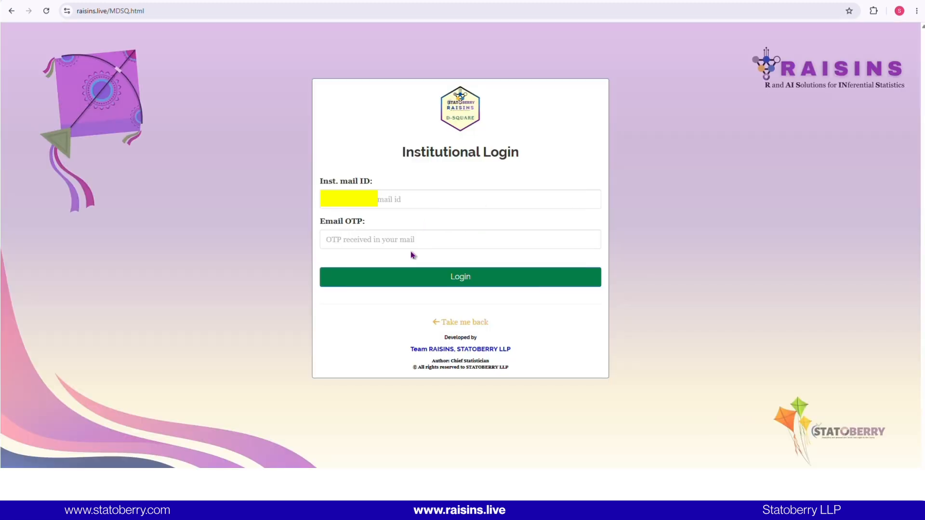
Step: Log in to the module with the institutional e-mail address and the OTP received by mail
{"action": "left_click", "coordinate": [413, 199]}
{"action": "left_click", "coordinate": [385, 225]}
{"action": "left_click", "coordinate": [366, 240]}
{"action": "type", "text": "•••"}
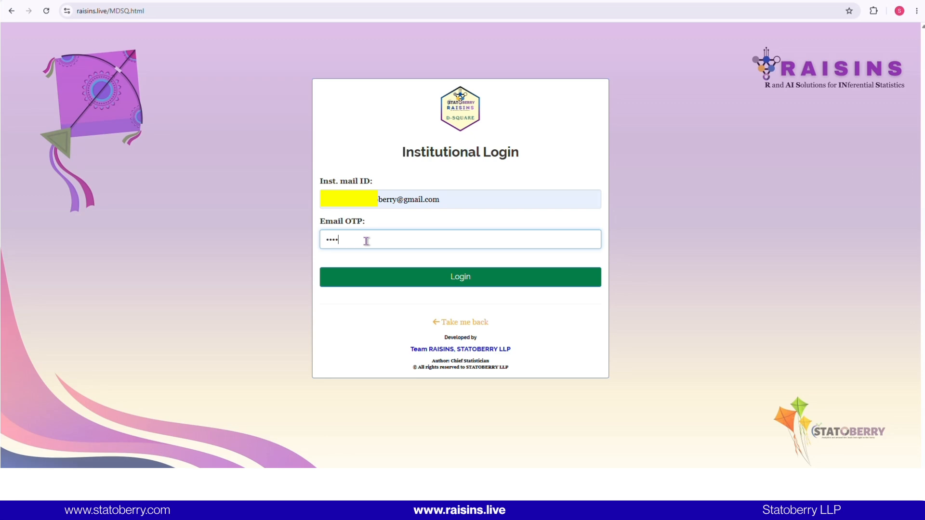
{"action": "type", "text": "•••"}
{"action": "key", "text": "Return"}
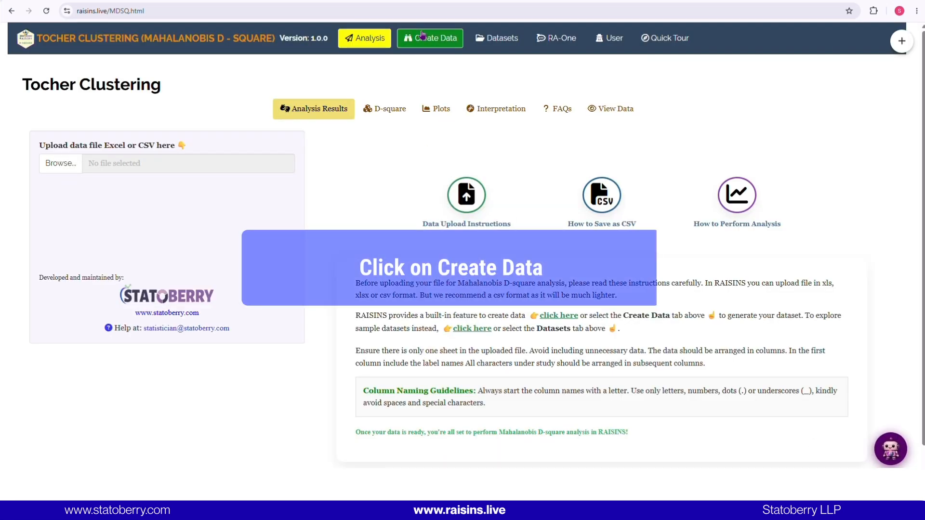
Step: Create a data entry template with 10 treatments, 3 blocks and 4 characters to analyze
{"action": "left_click", "coordinate": [422, 34]}
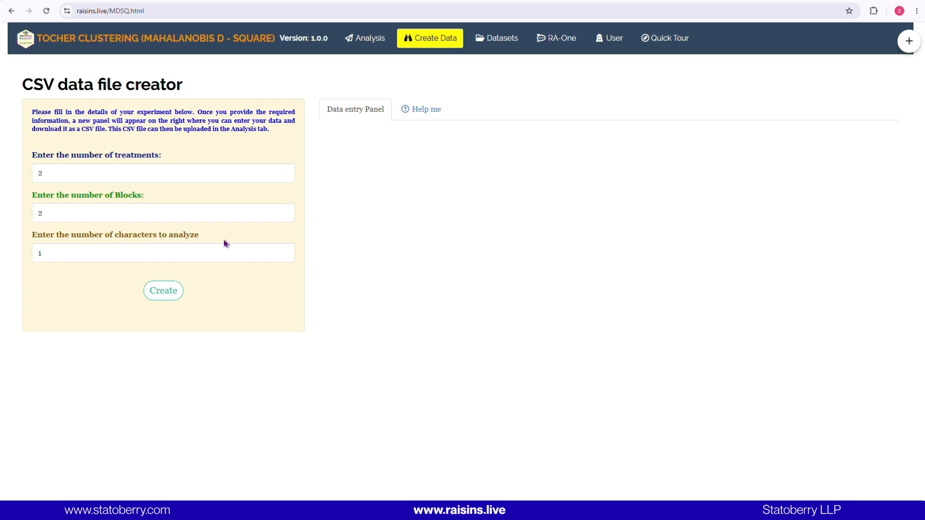
{"action": "left_click", "coordinate": [54, 175]}
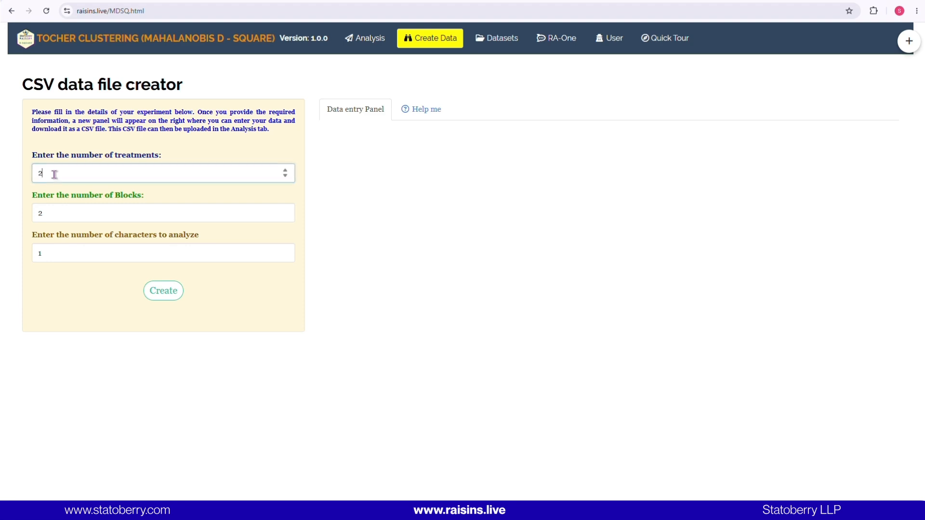
{"action": "left_click_drag", "start_coordinate": [50, 173], "coordinate": [33, 176]}
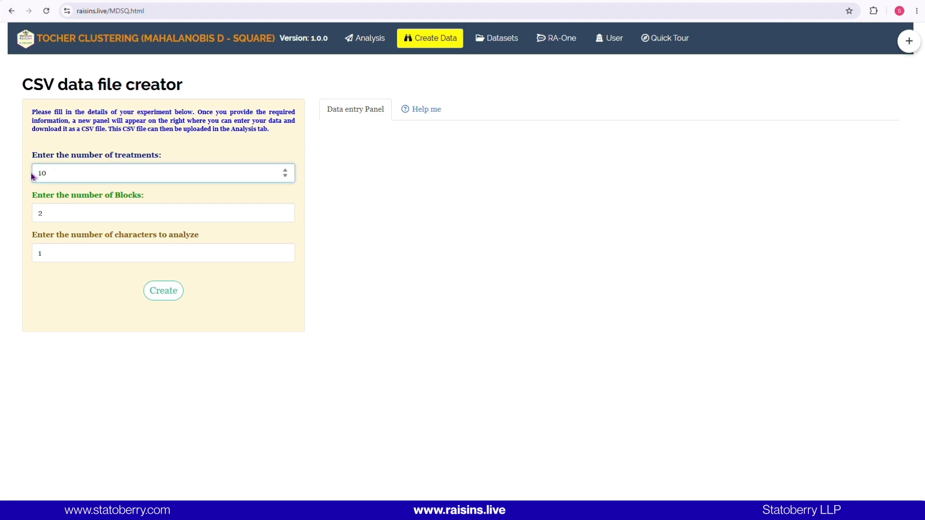
{"action": "left_click_drag", "start_coordinate": [48, 213], "coordinate": [32, 213]}
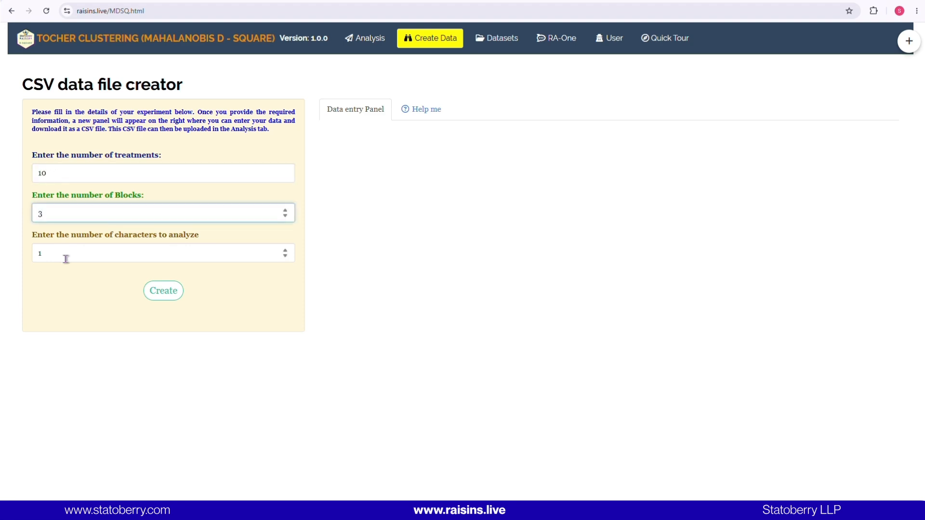
{"action": "left_click_drag", "start_coordinate": [58, 255], "coordinate": [31, 254]}
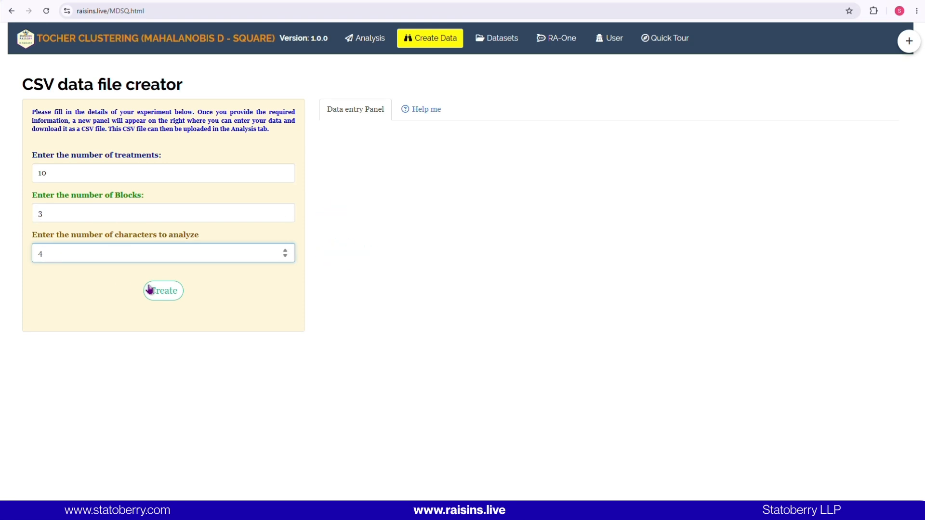
{"action": "left_click", "coordinate": [166, 297]}
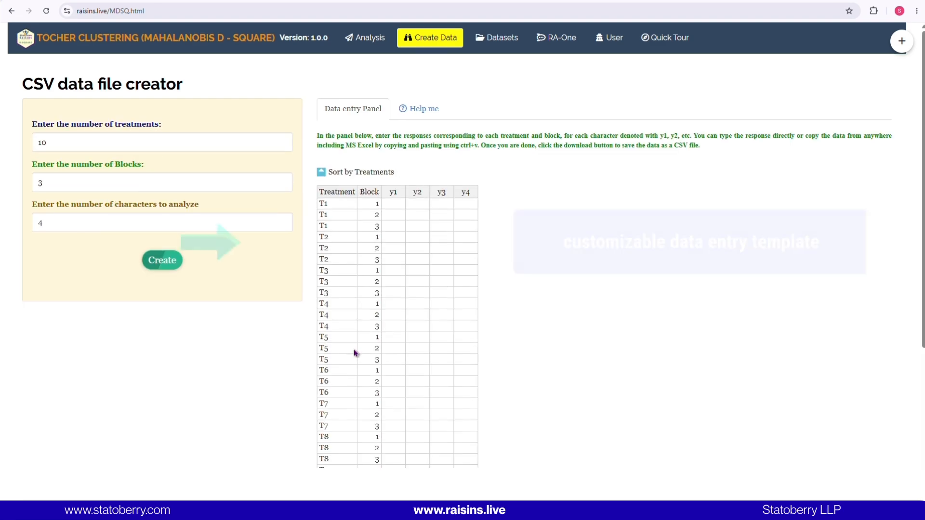
Step: Enter y1 values of 12, 12.5 and 13 for blocks 1, 2 and 3 of treatment T1 in the template
{"action": "scroll", "coordinate": [355, 353], "scroll_direction": "down", "scroll_amount": 3}
{"action": "scroll", "coordinate": [355, 353], "scroll_direction": "down", "scroll_amount": 1}
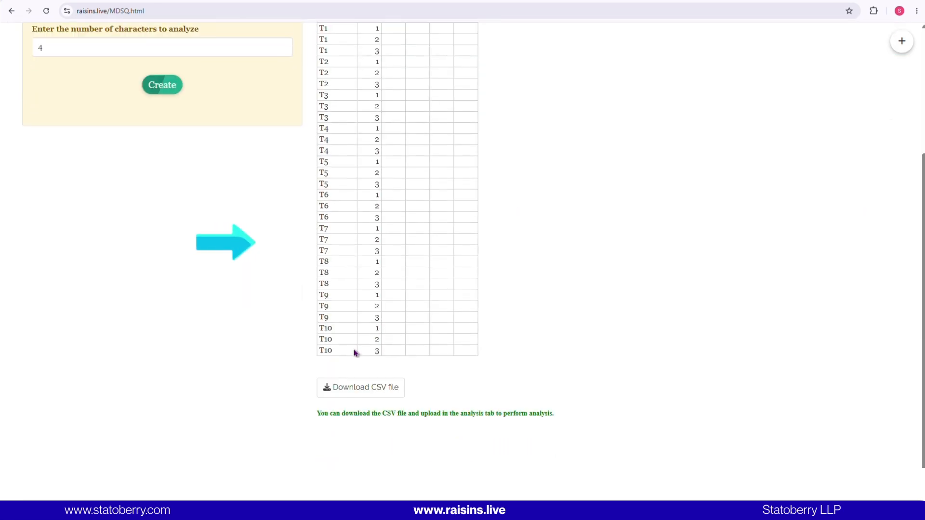
{"action": "scroll", "coordinate": [355, 353], "scroll_direction": "up", "scroll_amount": 1}
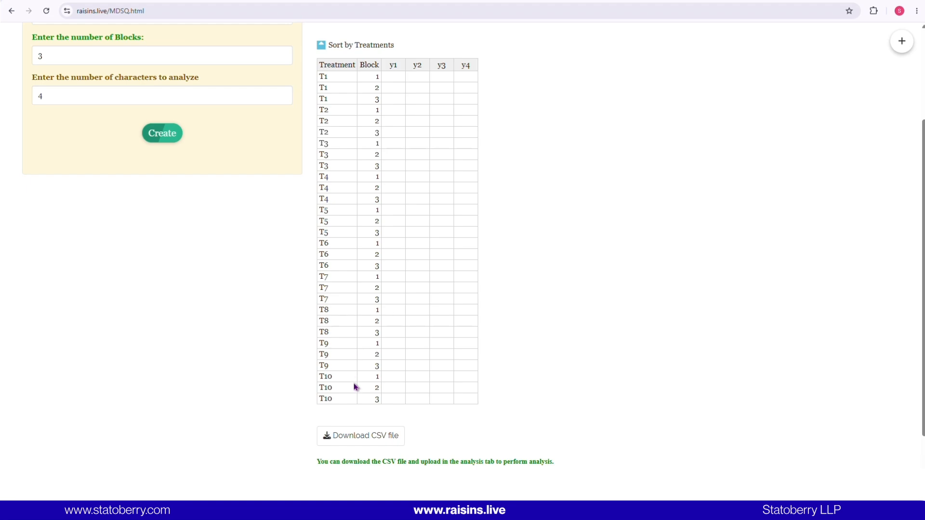
{"action": "left_click", "coordinate": [394, 78]}
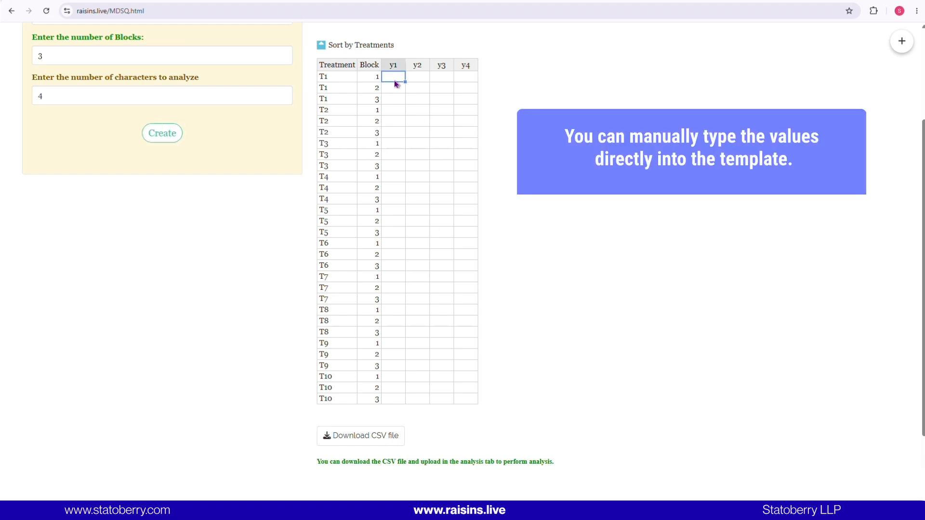
{"action": "type", "text": "12"}
{"action": "key", "text": "Return"}
{"action": "type", "text": "12.5"}
{"action": "left_click", "coordinate": [422, 142]}
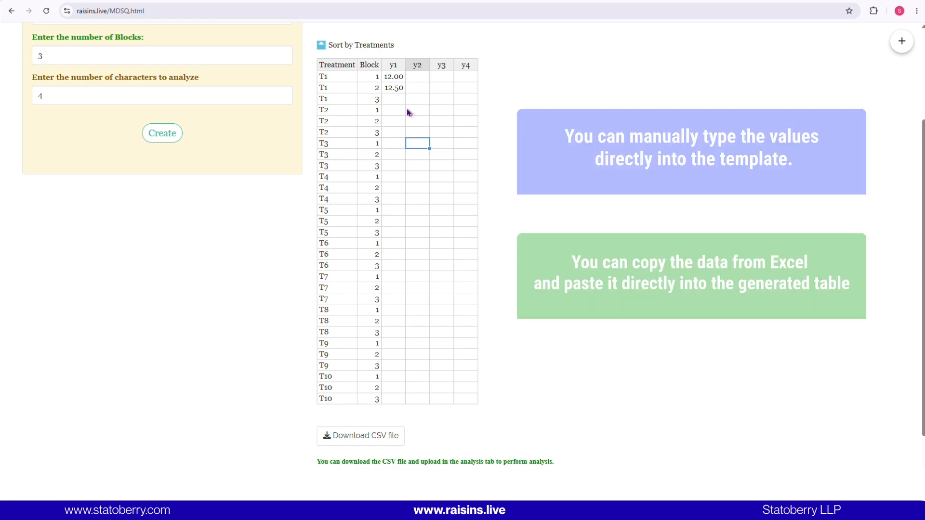
{"action": "left_click", "coordinate": [392, 100]}
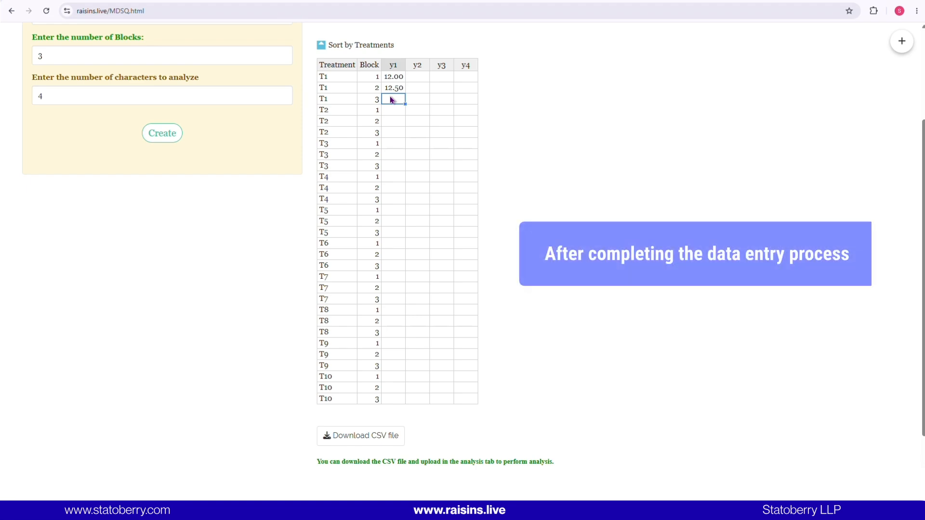
{"action": "type", "text": "13"}
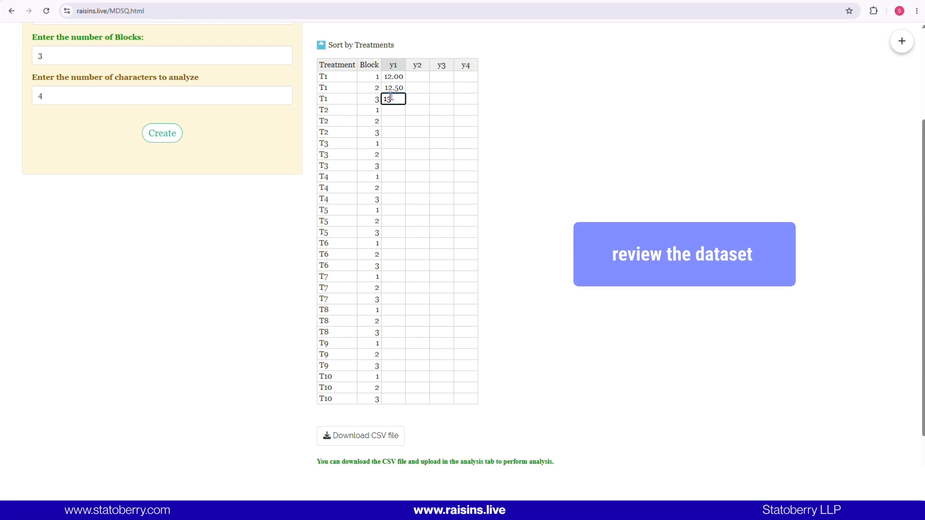
Step: Download the entered data as a CSV file and open the downloaded file
{"action": "left_click", "coordinate": [354, 442]}
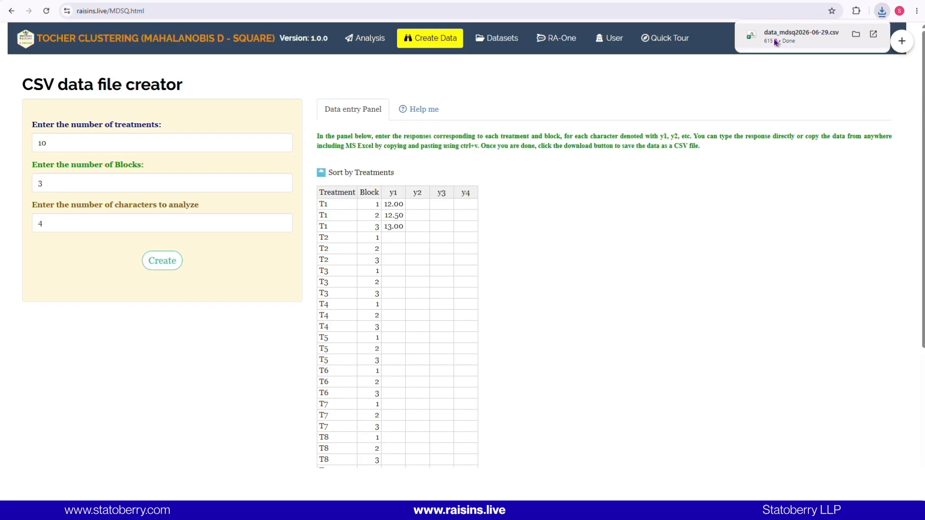
{"action": "left_click", "coordinate": [775, 42]}
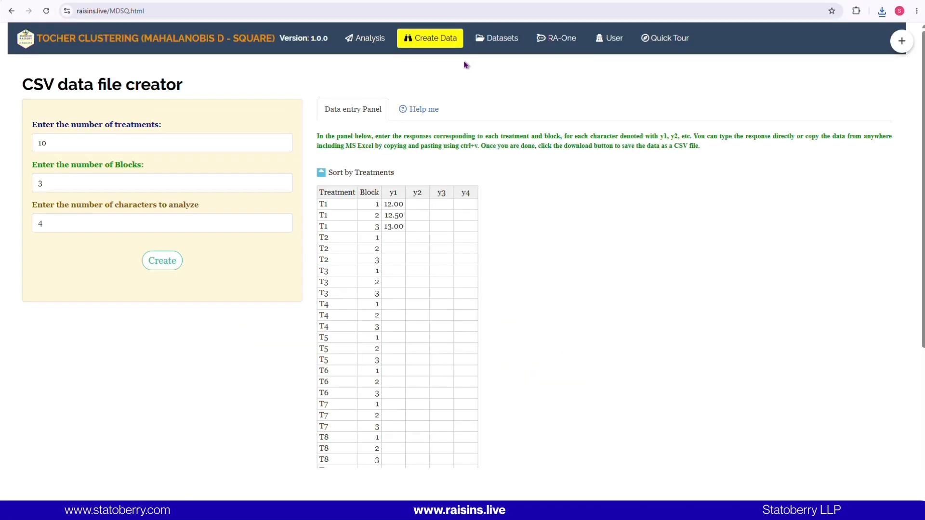
Step: Browse the model datasets and download Dataset 1 (Mango Variety Data) as CSV
{"action": "left_click", "coordinate": [497, 40]}
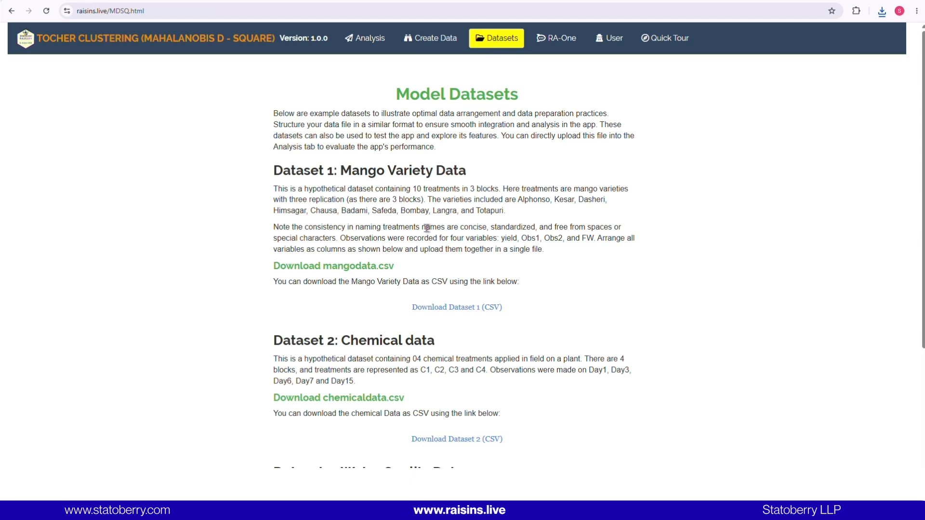
{"action": "scroll", "coordinate": [427, 229], "scroll_direction": "down", "scroll_amount": 4}
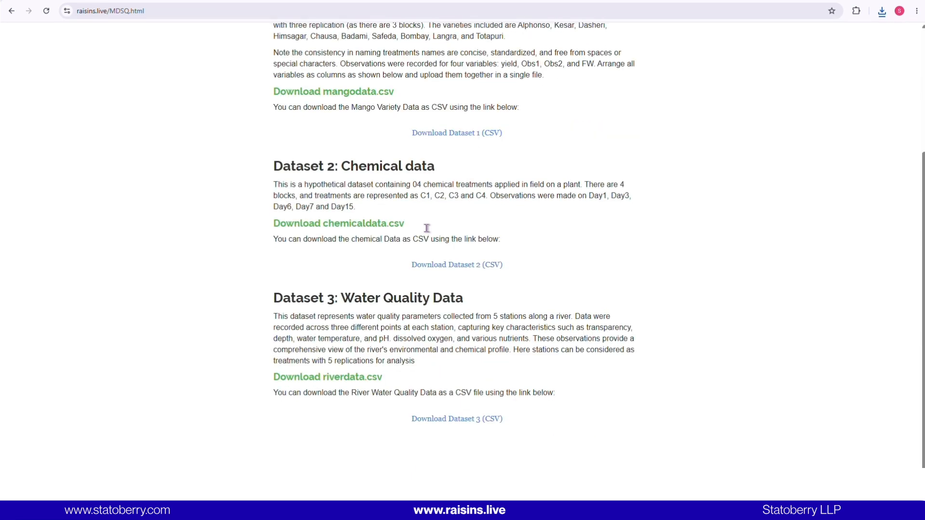
{"action": "scroll", "coordinate": [427, 228], "scroll_direction": "up", "scroll_amount": 4}
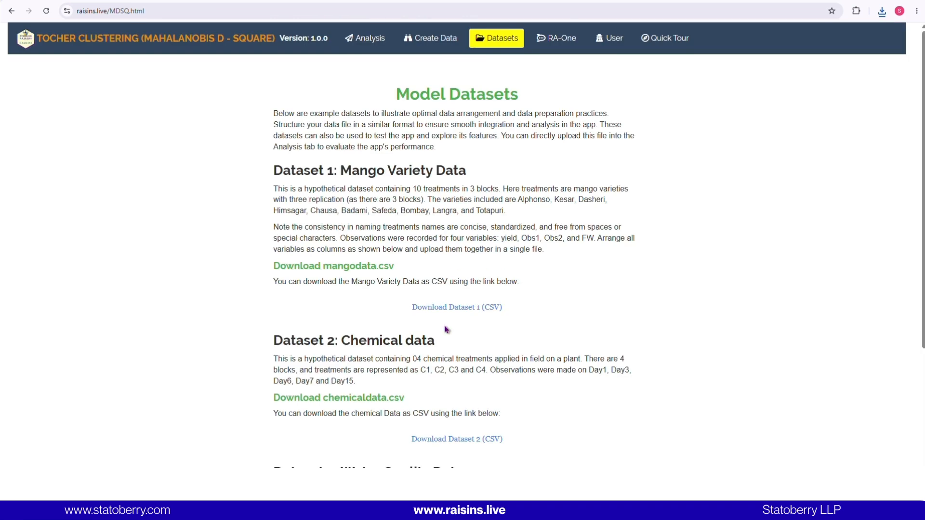
{"action": "left_click", "coordinate": [444, 307]}
{"action": "scroll", "coordinate": [427, 228], "scroll_direction": "down", "scroll_amount": 4}
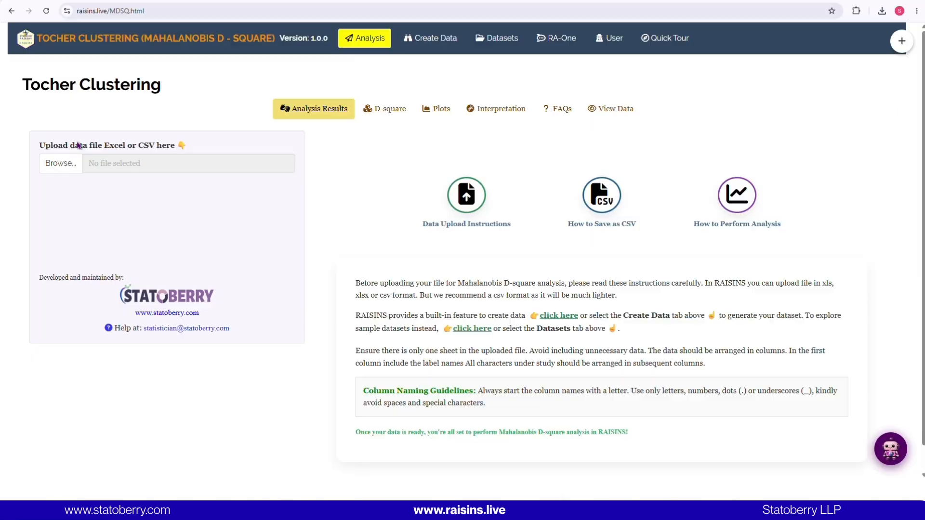
Step: Upload dataset12026-06-29.csv from Downloads for the analysis and dismiss the upload notice
{"action": "left_click", "coordinate": [68, 166]}
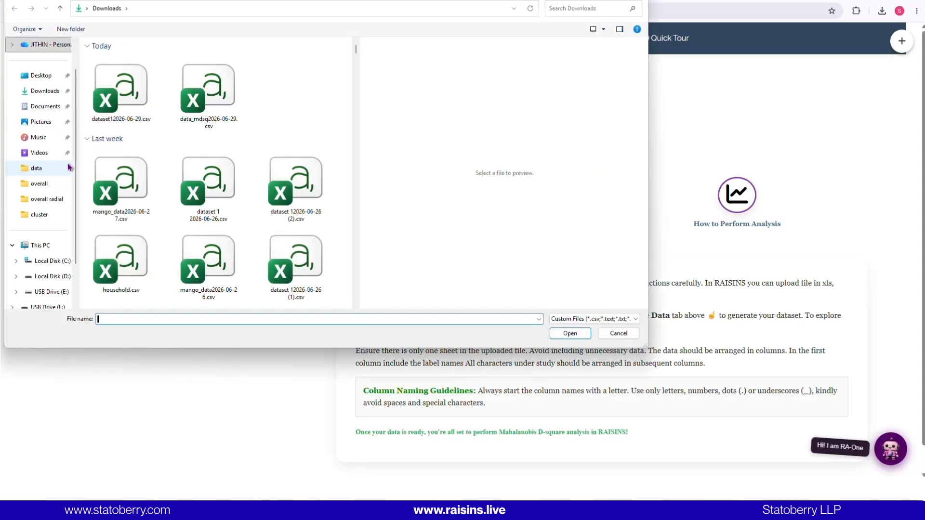
{"action": "double_click", "coordinate": [121, 113]}
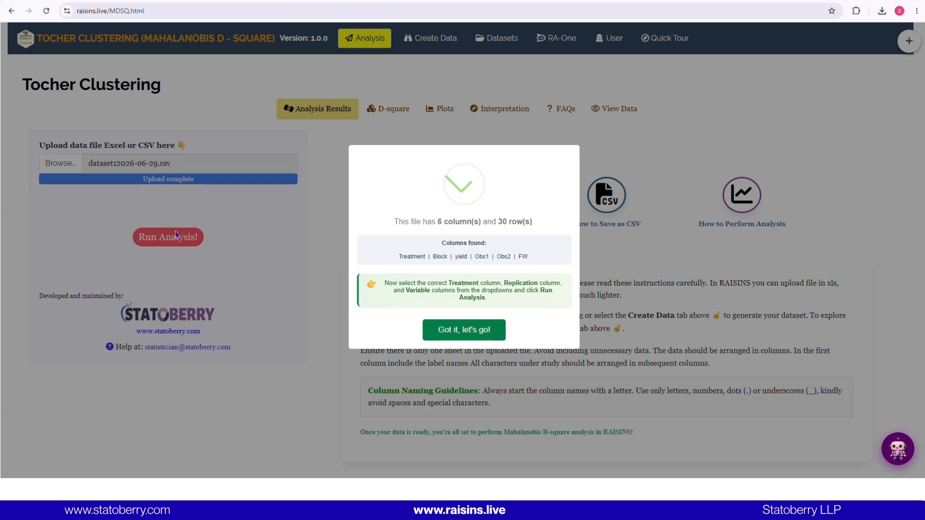
{"action": "left_click", "coordinate": [424, 324]}
Step: Choose Treatment as the grouping variable, Block as the replication, and all of yield, Obs1, Obs2 and FW as variables
{"action": "left_click", "coordinate": [141, 254]}
{"action": "left_click", "coordinate": [95, 296]}
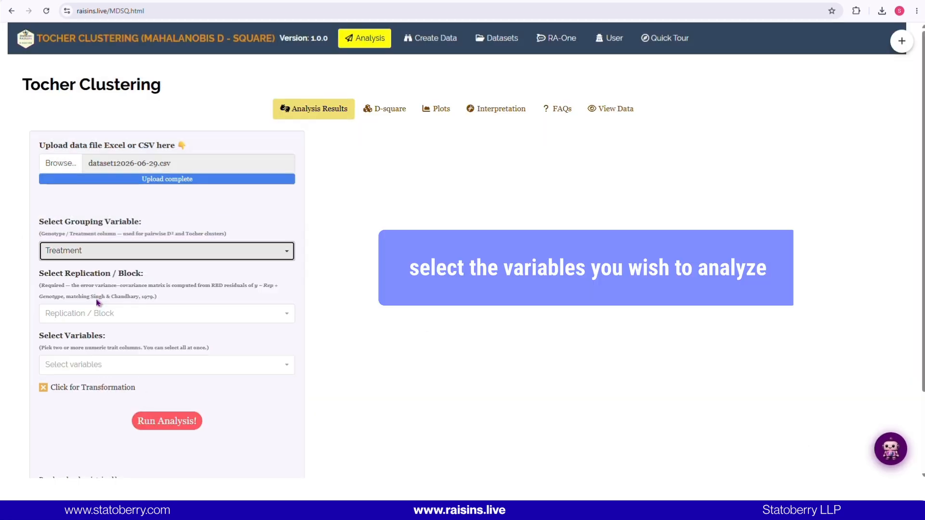
{"action": "scroll", "coordinate": [95, 301], "scroll_direction": "down", "scroll_amount": 1}
{"action": "left_click", "coordinate": [95, 270]}
{"action": "left_click", "coordinate": [82, 318]}
{"action": "scroll", "coordinate": [82, 320], "scroll_direction": "down", "scroll_amount": 1}
{"action": "left_click", "coordinate": [76, 267]}
{"action": "left_click", "coordinate": [105, 307]}
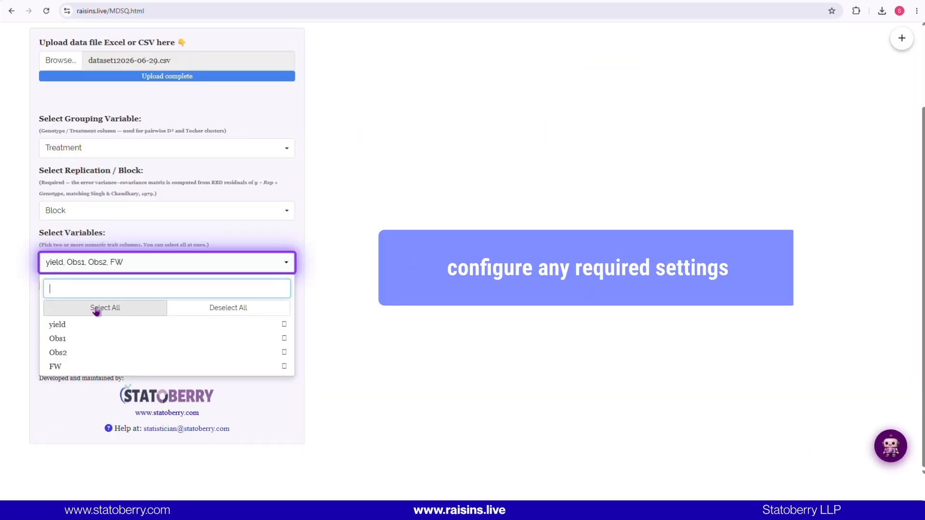
{"action": "left_click", "coordinate": [343, 320]}
Step: Run the Tocher clustering analysis and examine the descriptive summary, adequacy, correlation, covariance and eigenvalue tables
{"action": "left_click", "coordinate": [172, 321]}
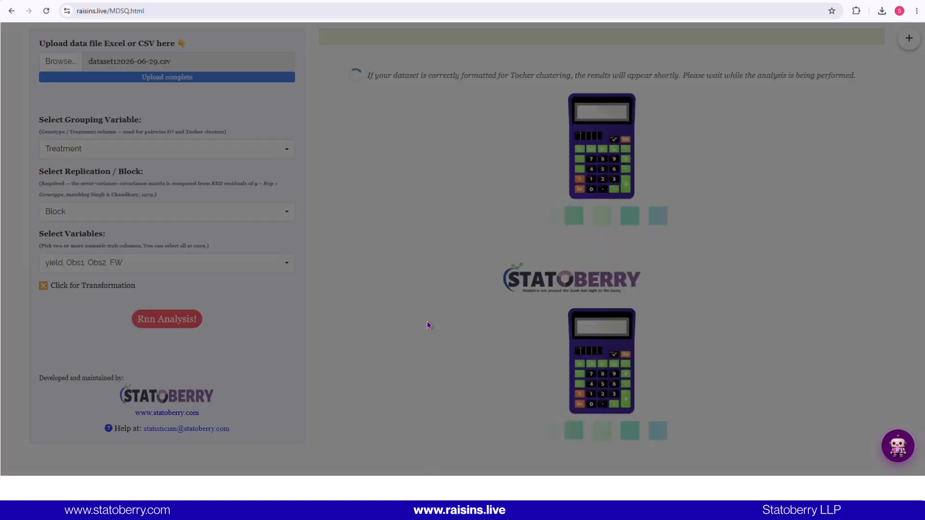
{"action": "scroll", "coordinate": [428, 325], "scroll_direction": "up", "scroll_amount": 1}
{"action": "scroll", "coordinate": [427, 326], "scroll_direction": "up", "scroll_amount": 1}
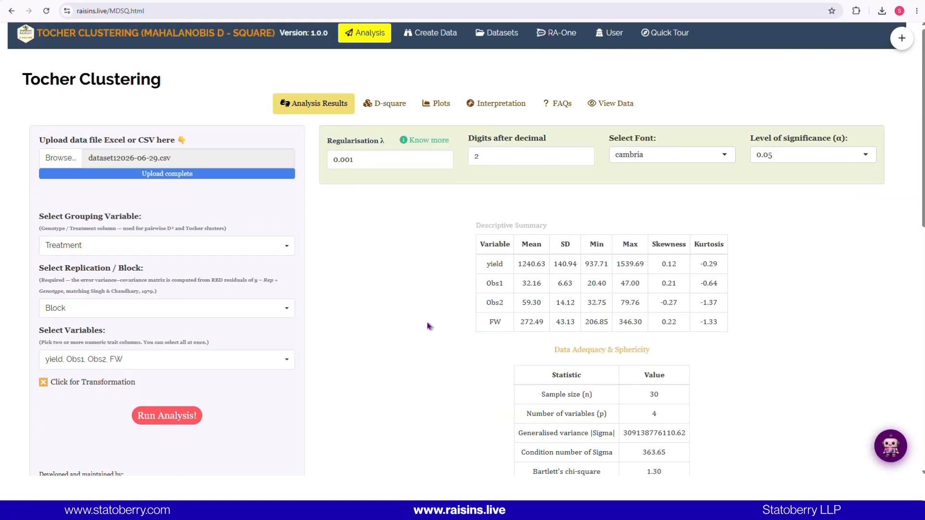
{"action": "scroll", "coordinate": [428, 326], "scroll_direction": "down", "scroll_amount": 3}
{"action": "scroll", "coordinate": [430, 326], "scroll_direction": "down", "scroll_amount": 3}
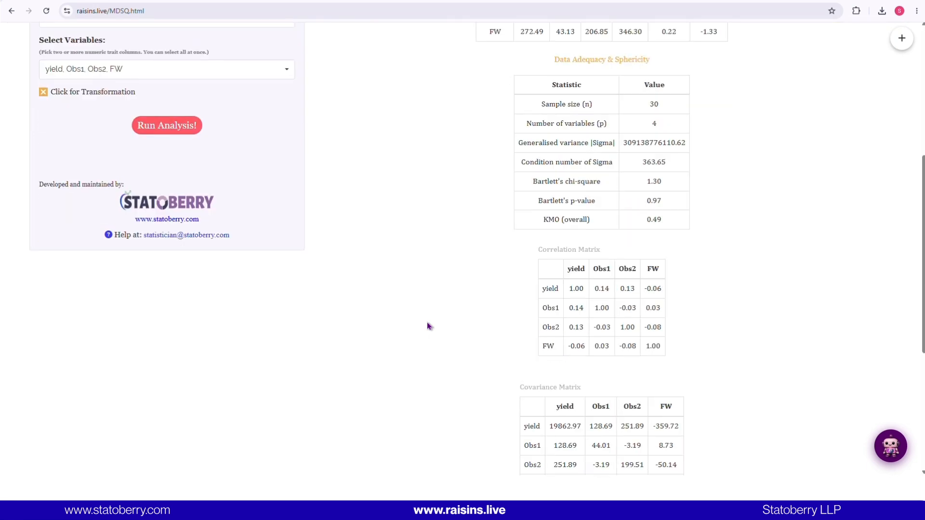
{"action": "scroll", "coordinate": [429, 327], "scroll_direction": "down", "scroll_amount": 3}
{"action": "scroll", "coordinate": [427, 326], "scroll_direction": "down", "scroll_amount": 3}
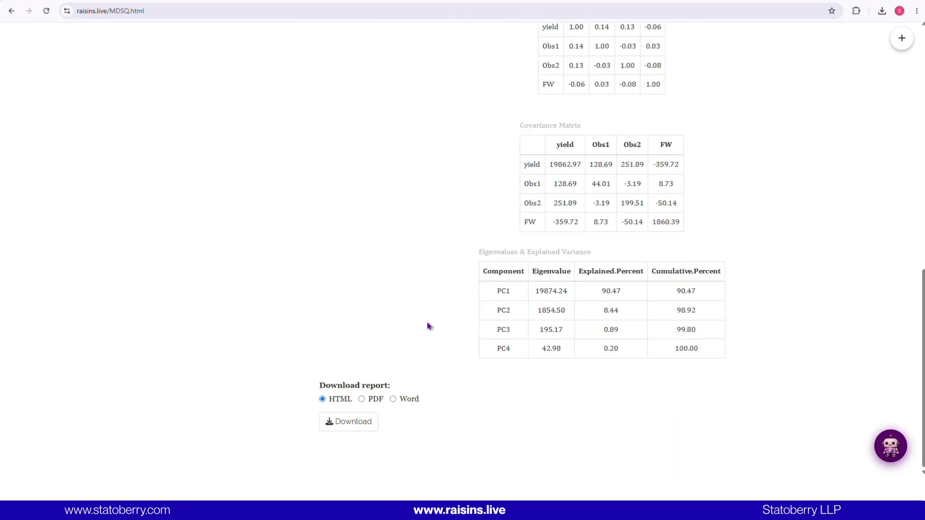